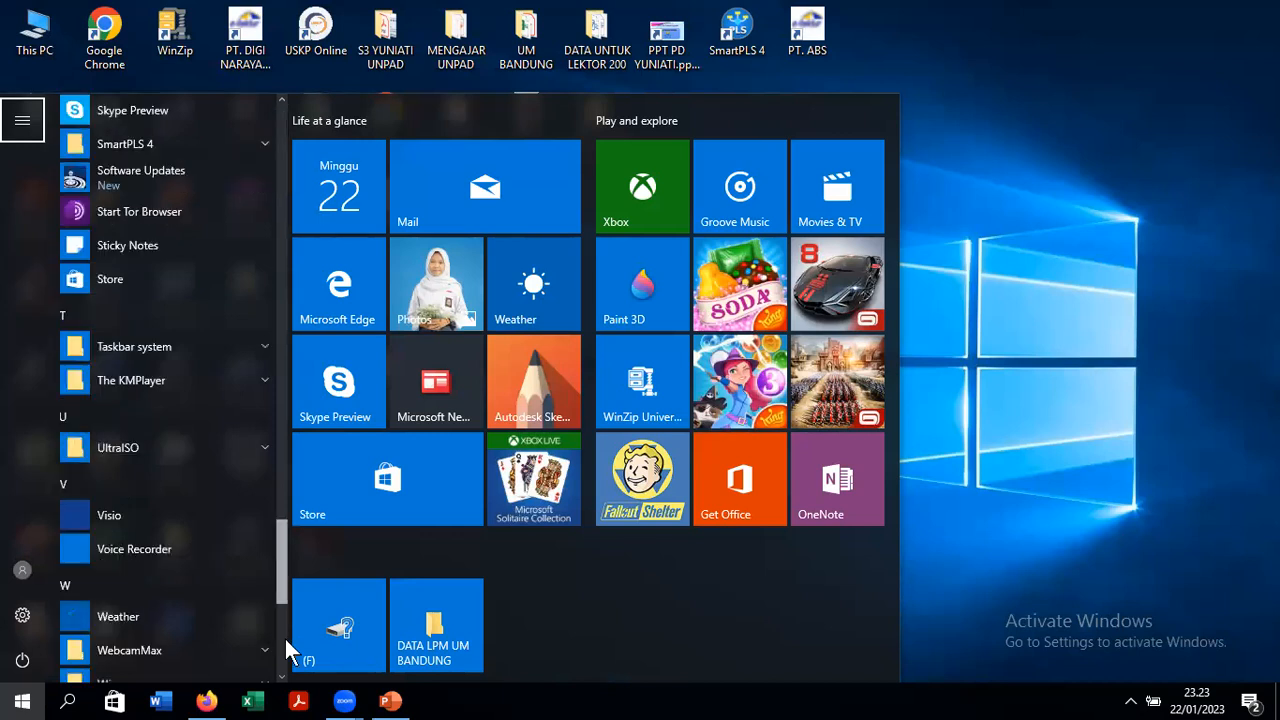
- Close the Start menu and launch MYOB AccountRight Plus v19 from its desktop shortcut
{"action": "left_click", "coordinate": [282, 655]}
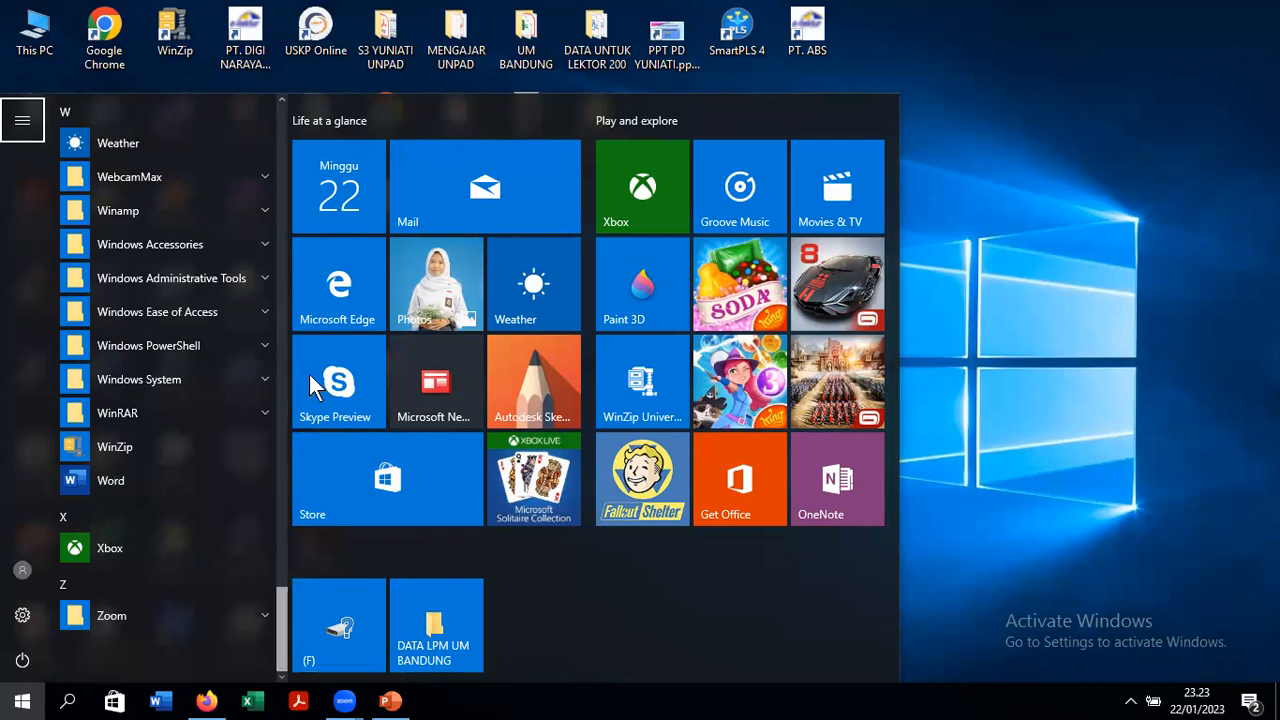
{"action": "scroll", "coordinate": [309, 375], "scroll_direction": "up", "scroll_amount": 10}
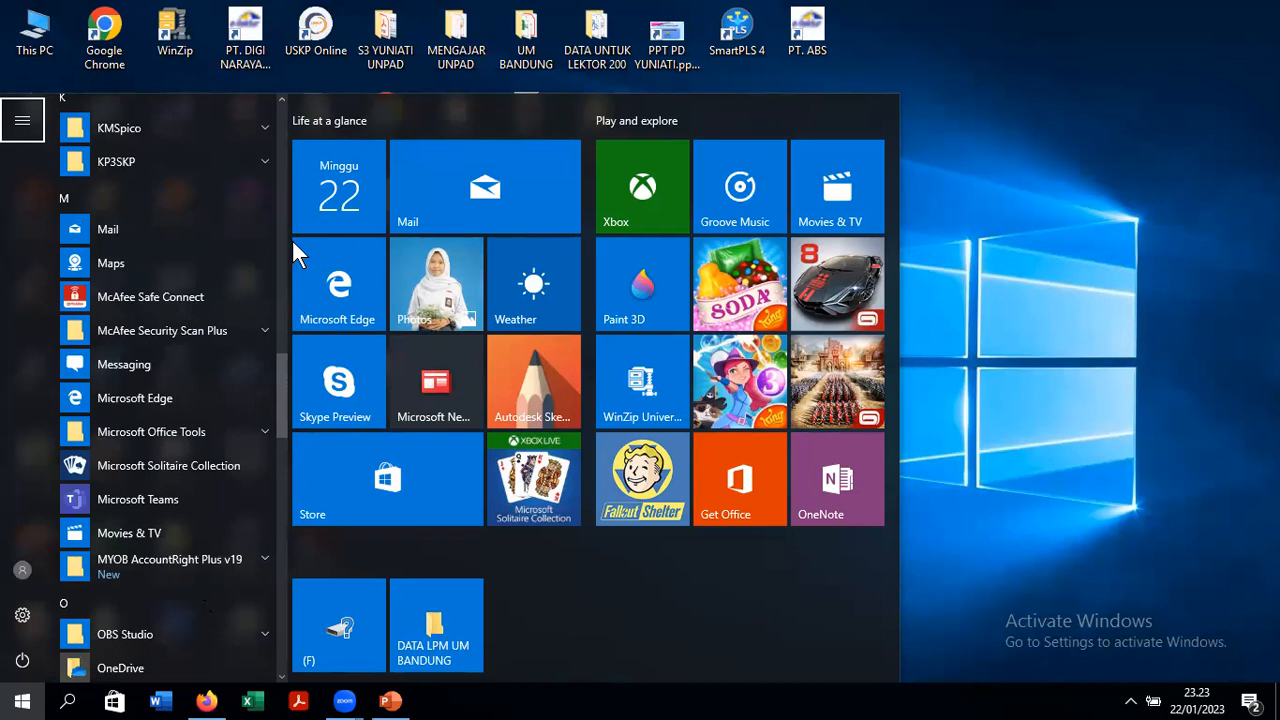
{"action": "scroll", "coordinate": [306, 159], "scroll_direction": "up", "scroll_amount": 10}
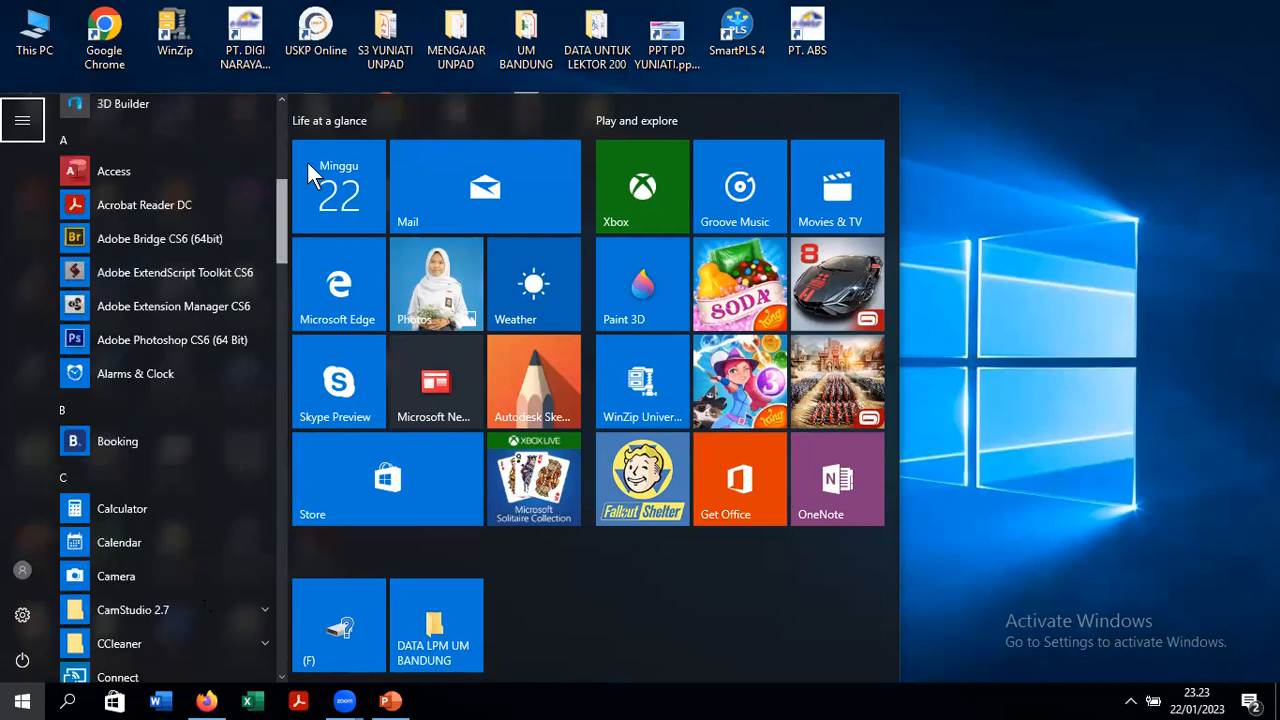
{"action": "scroll", "coordinate": [312, 133], "scroll_direction": "up", "scroll_amount": 5}
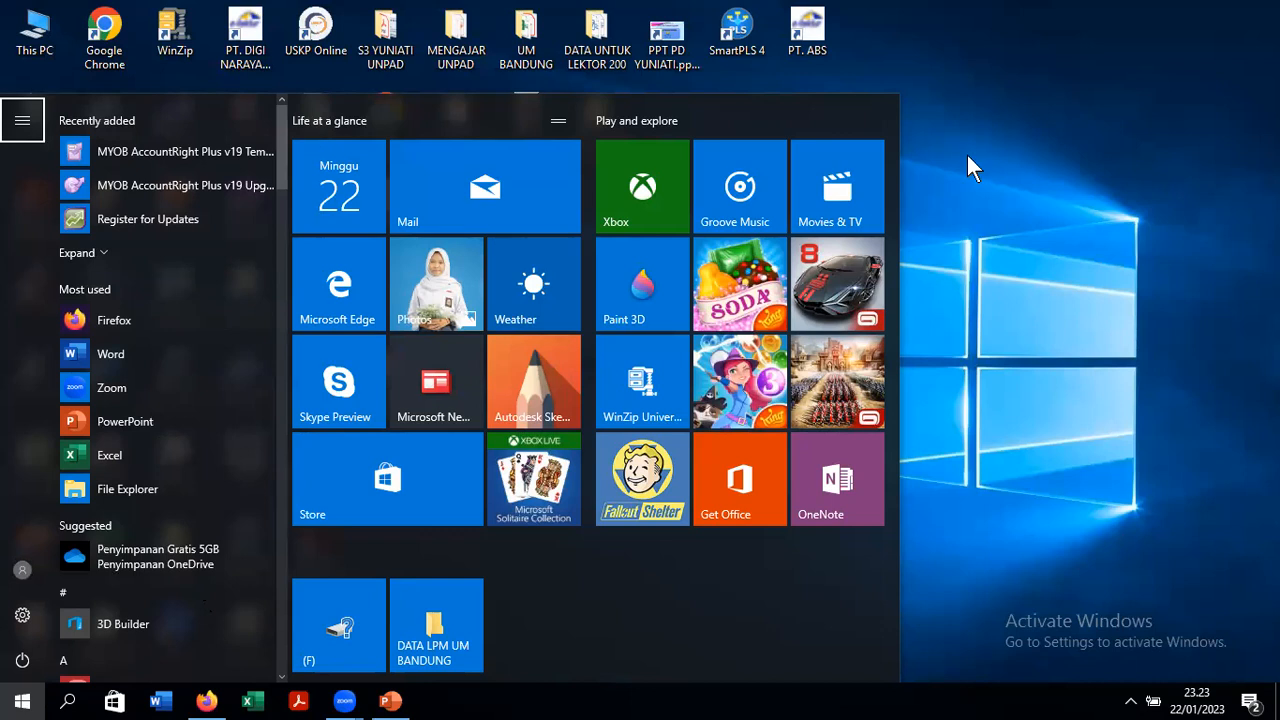
{"action": "key", "text": "super"}
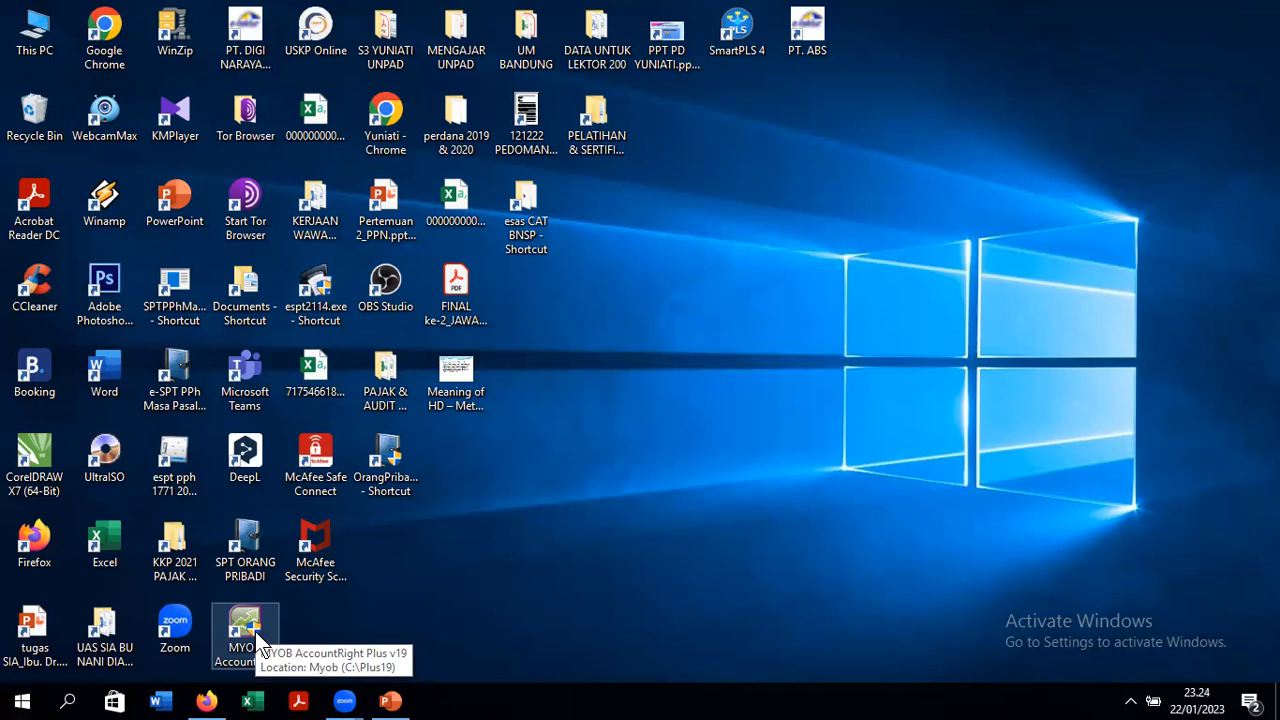
{"action": "double_click", "coordinate": [256, 634]}
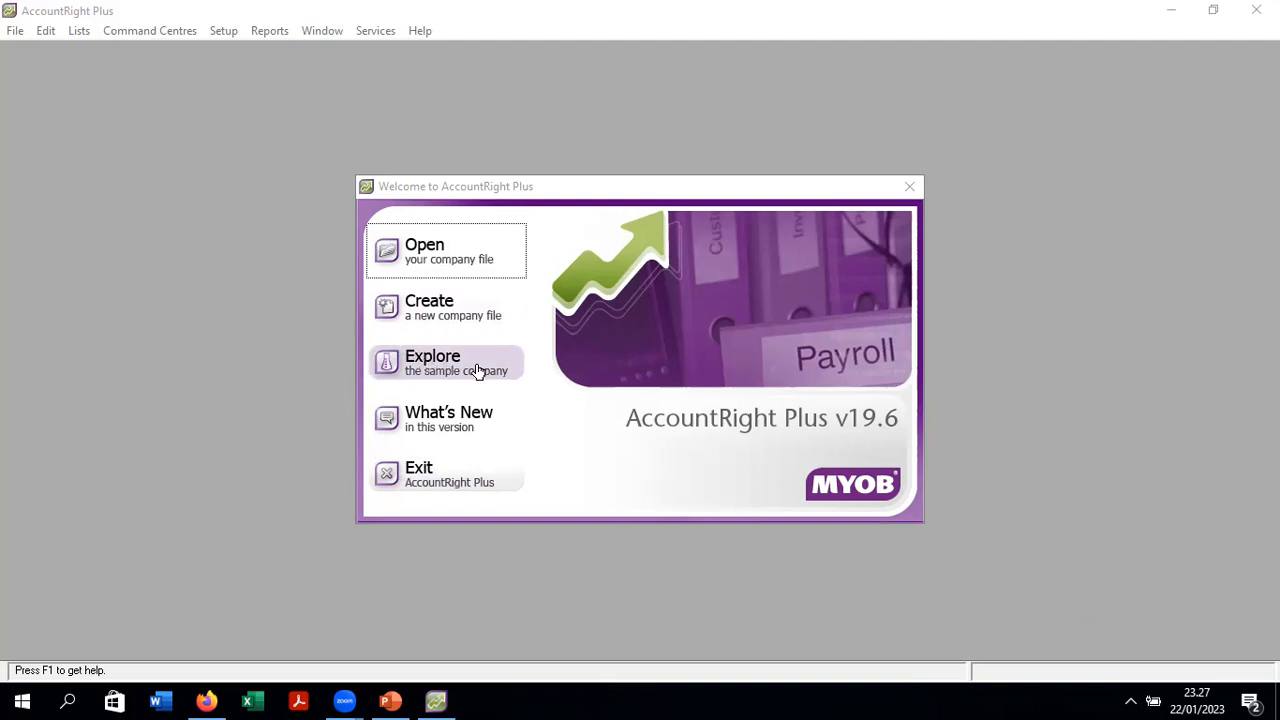
- Choose Create in the Welcome window to begin a new company file
{"action": "left_click", "coordinate": [443, 318]}
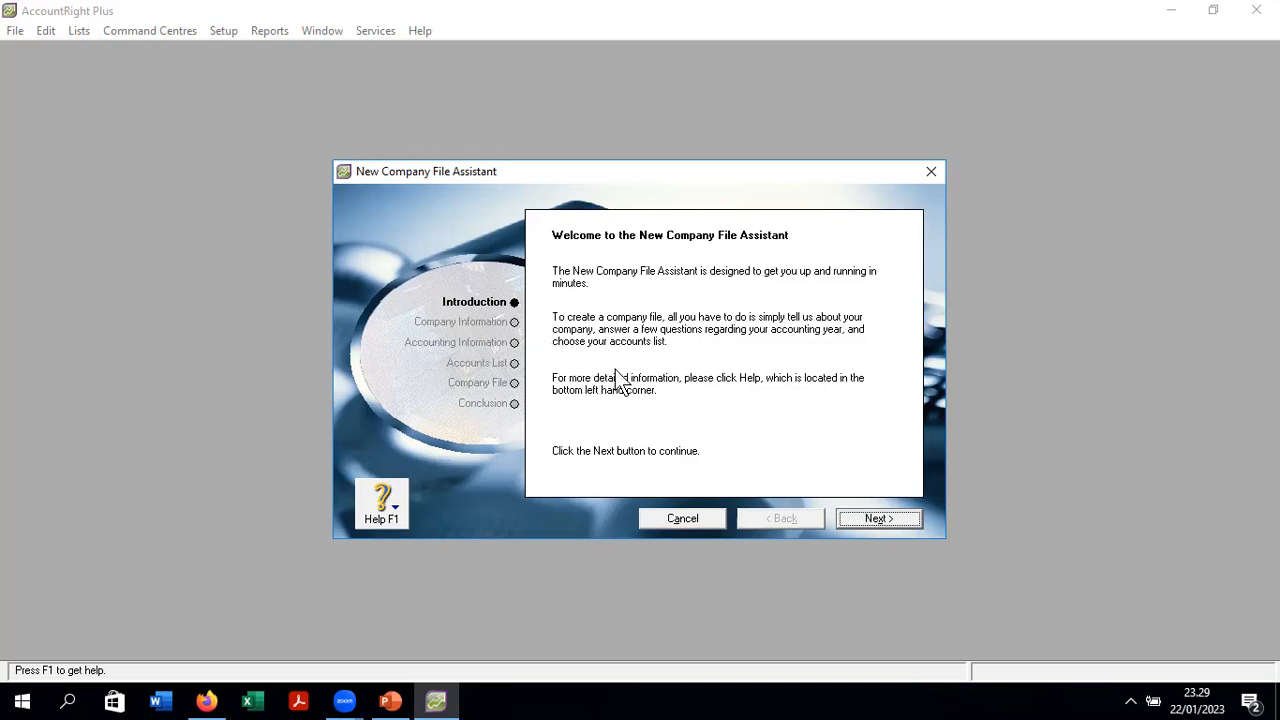
- Advance past the Introduction page to the empty Company Information page
{"action": "left_click", "coordinate": [873, 518]}
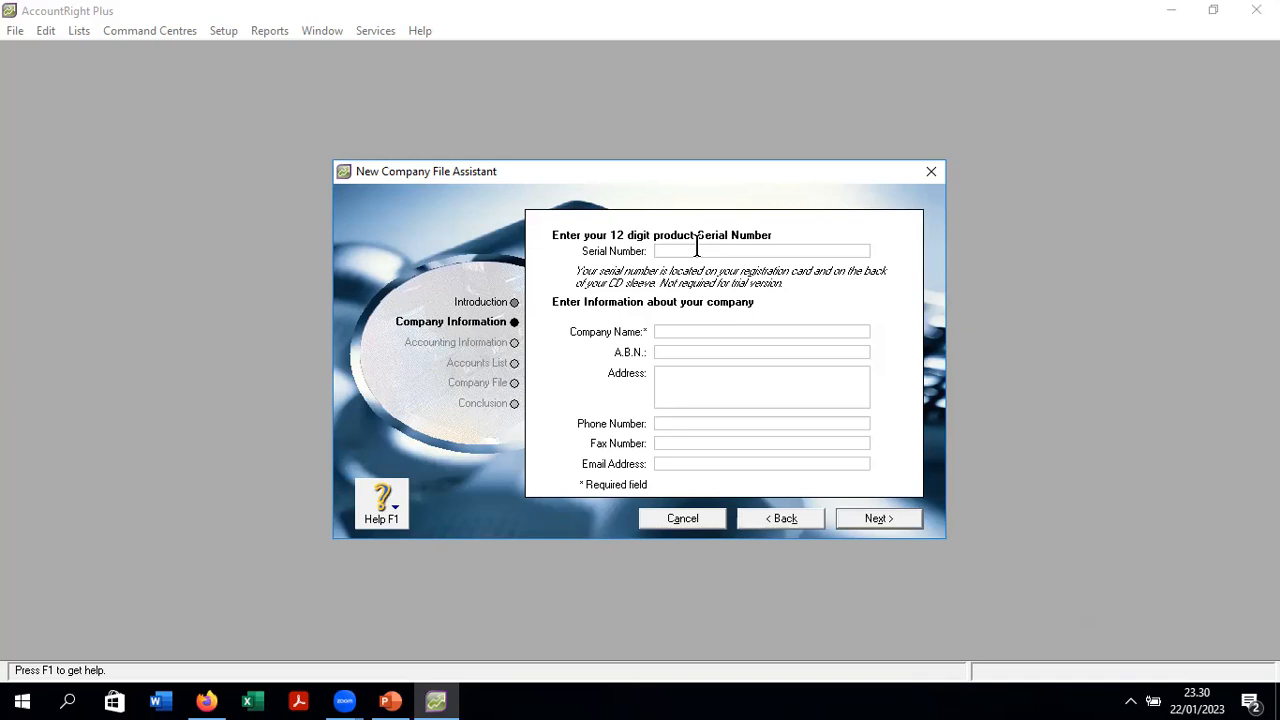
- Enter 'PT. SANGKURIANG PARK GRUP' as the company name and type a trial A.B.N
{"action": "left_click", "coordinate": [674, 350]}
{"action": "left_click", "coordinate": [708, 395]}
{"action": "type", "text": "PT."}
{"action": "type", "text": "G PARK GRUP"}
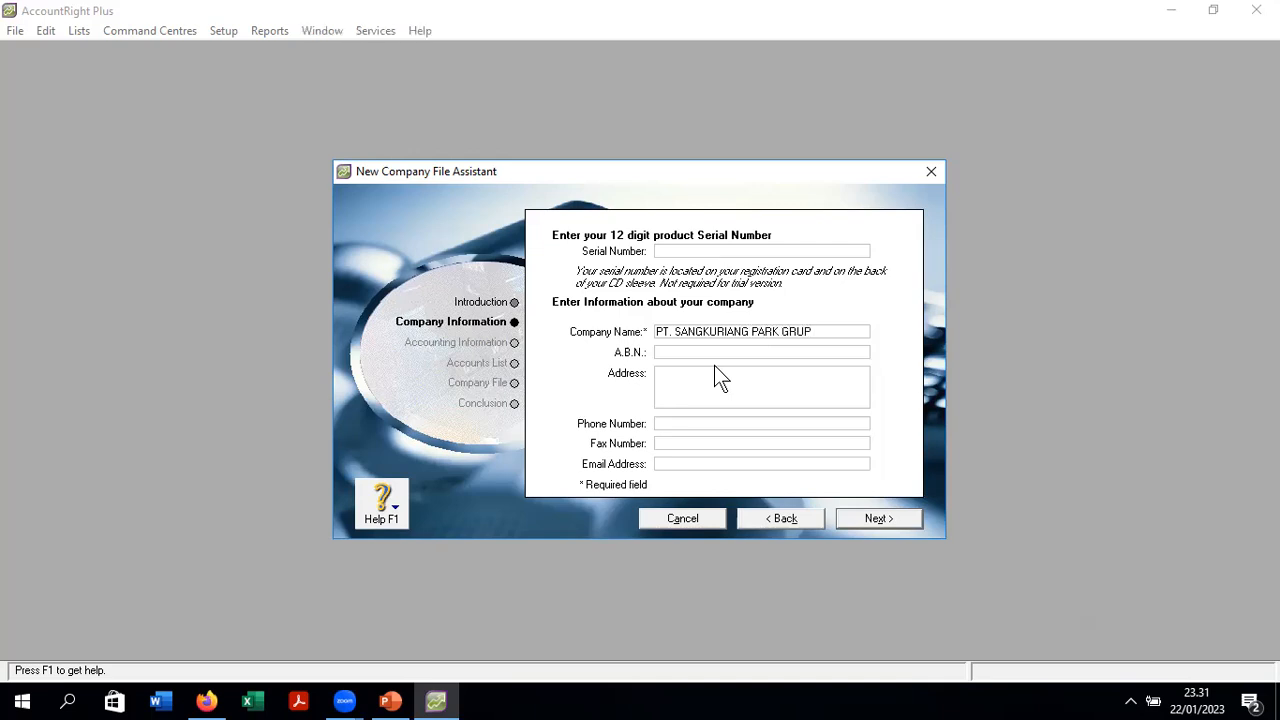
{"action": "left_click", "coordinate": [717, 351]}
{"action": "type", "text": "123456"}
- Delete the rejected A.B.N. so the field is empty and dismiss the format errors
{"action": "left_click", "coordinate": [707, 380]}
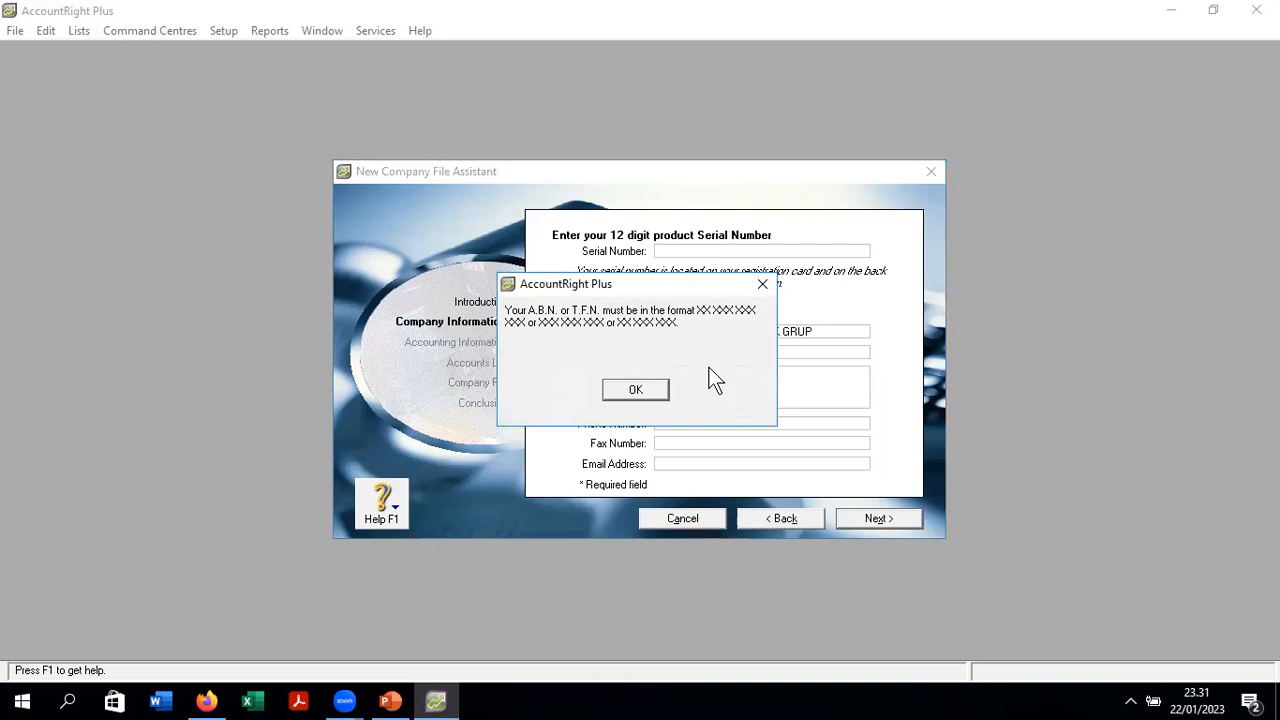
{"action": "left_click", "coordinate": [762, 284]}
{"action": "left_click_drag", "start_coordinate": [792, 351], "coordinate": [654, 356]}
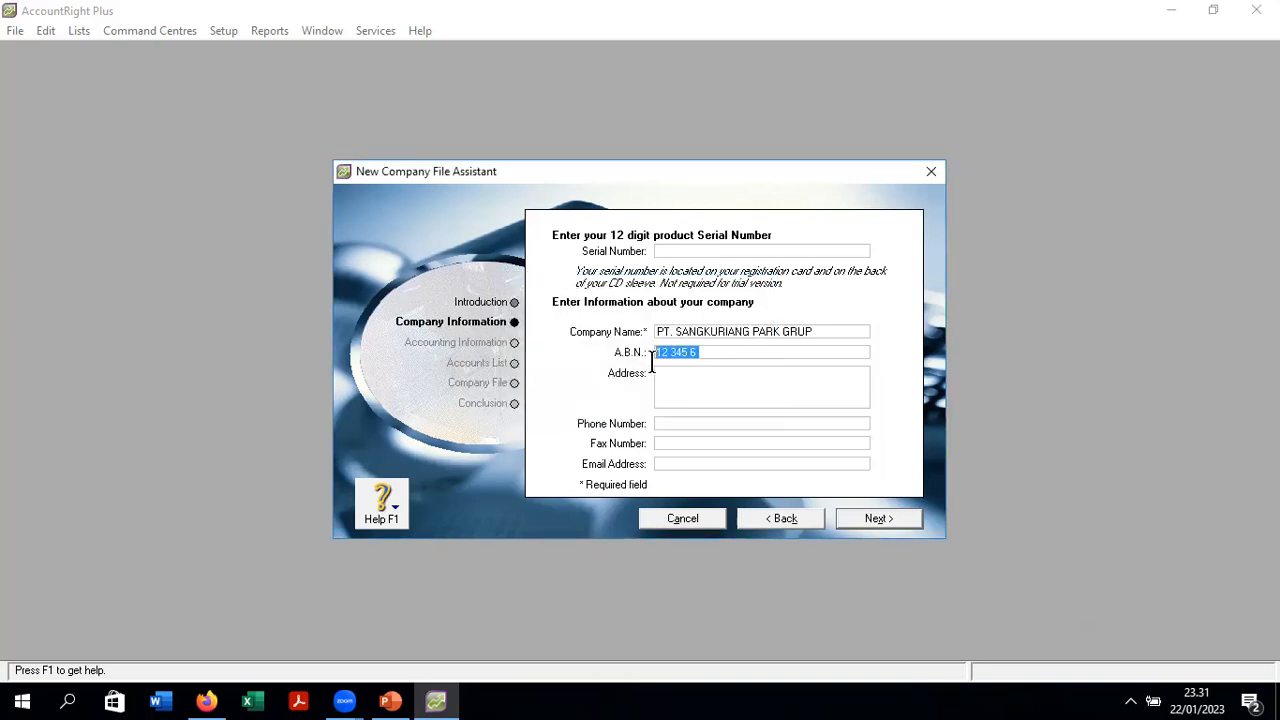
{"action": "key", "text": "BackSpace"}
{"action": "left_click", "coordinate": [718, 382]}
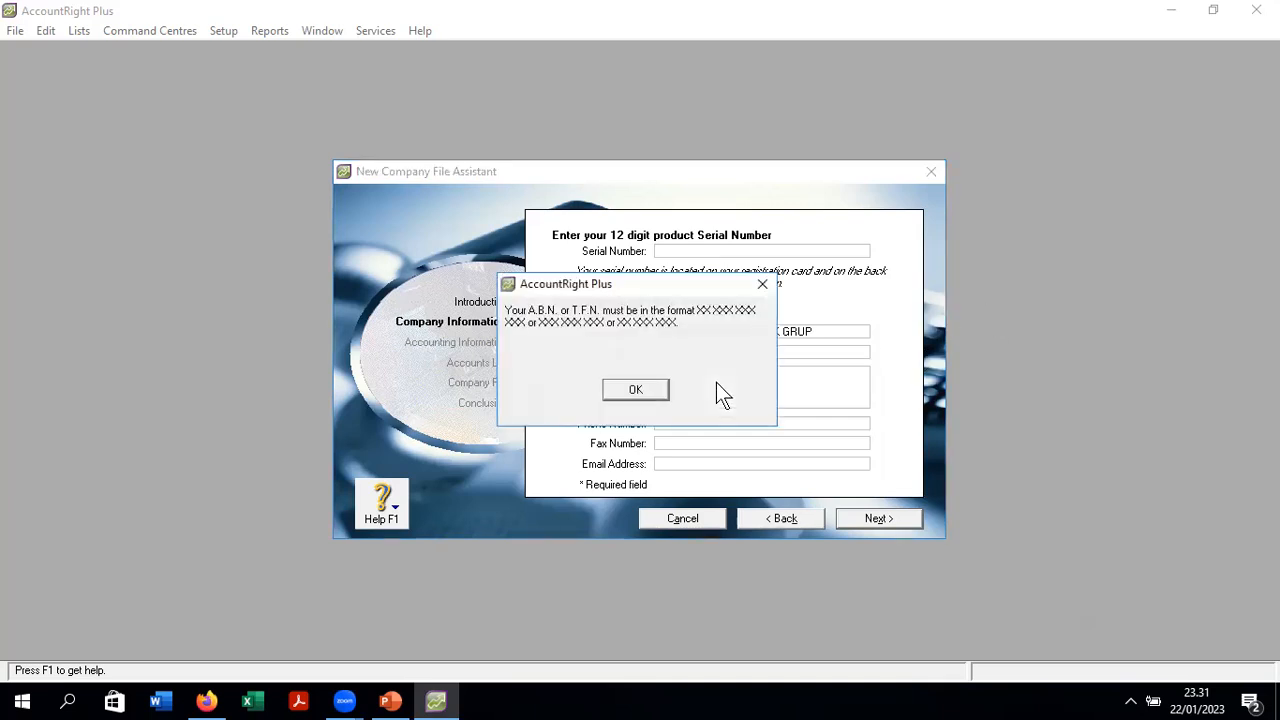
{"action": "left_click", "coordinate": [762, 284]}
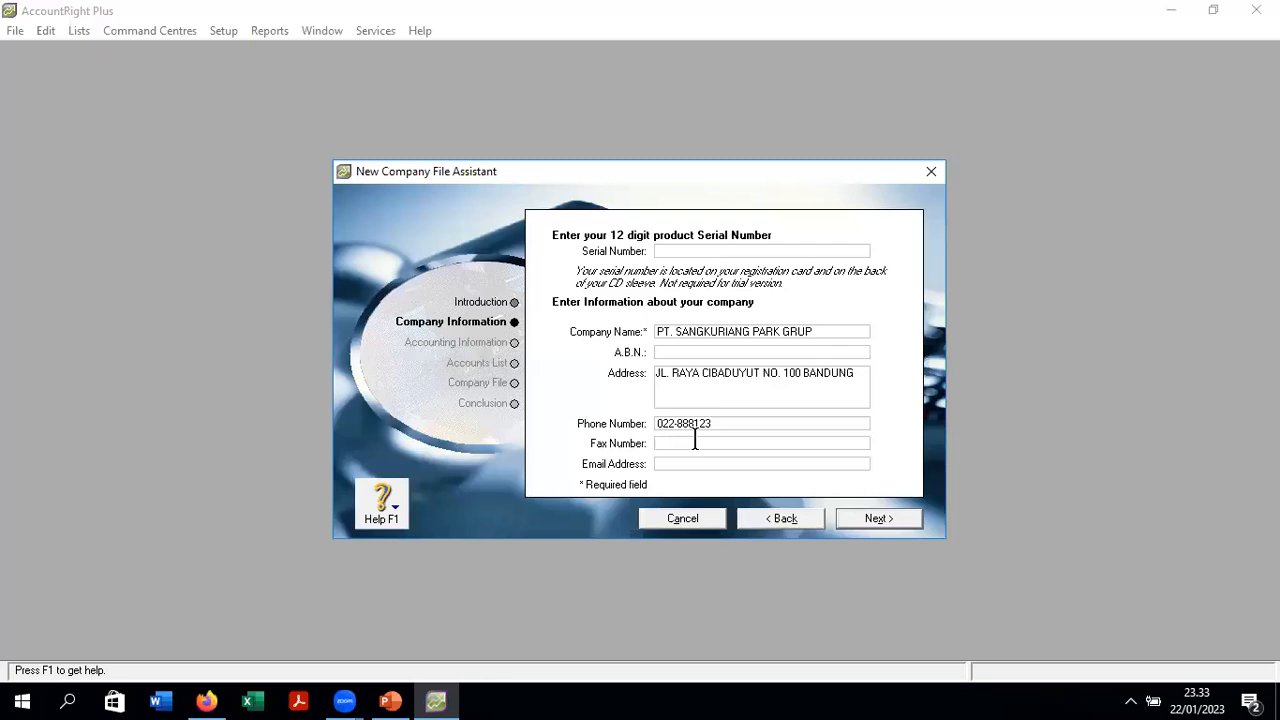
- Fill in the company's phone number and e-mail address, then continue to the accounting year page
{"action": "left_click", "coordinate": [681, 463]}
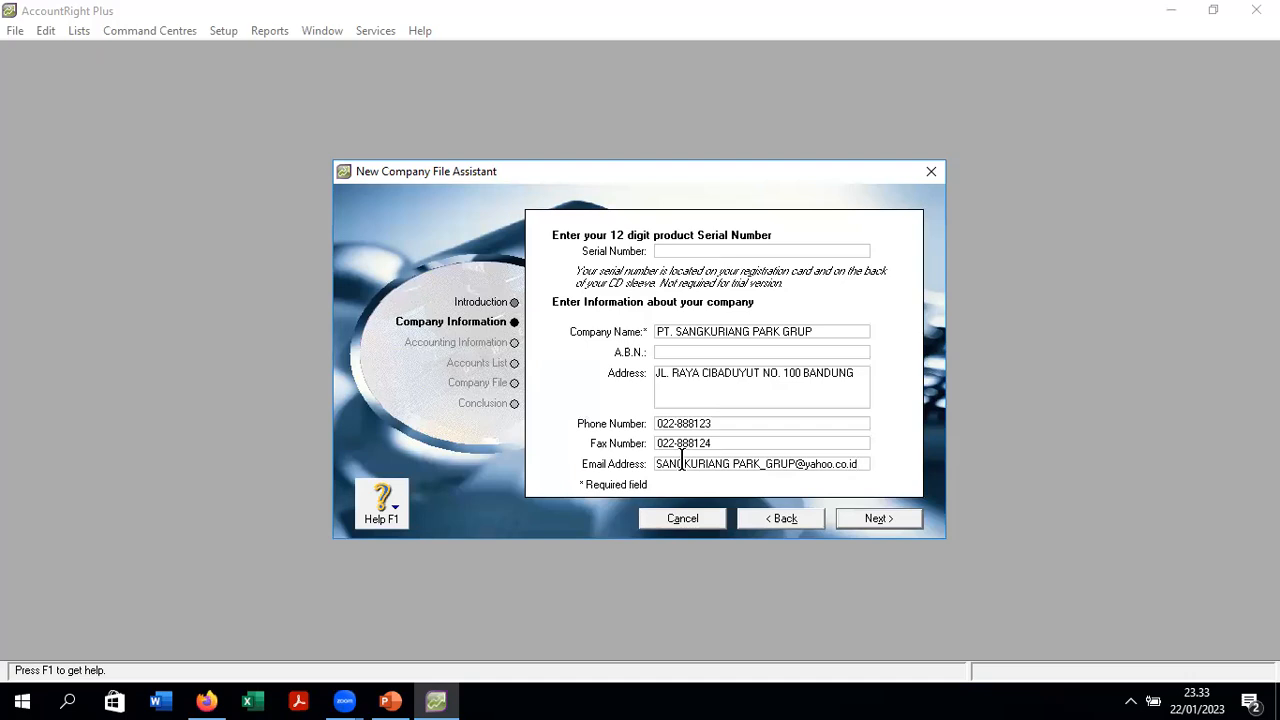
{"action": "left_click", "coordinate": [896, 519]}
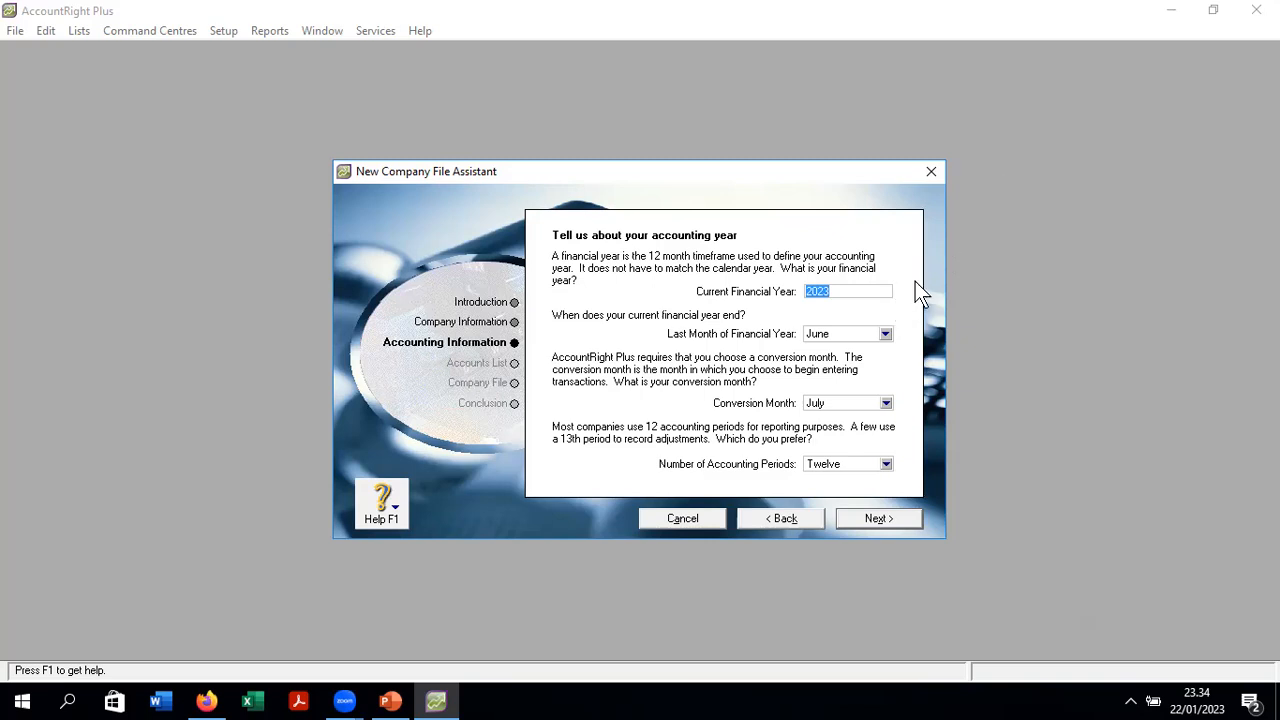
- Set financial year 2016, last month December, conversion month January, and Twelve accounting periods
{"action": "key", "text": "BackSpace"}
{"action": "key", "text": "BackSpace"}
{"action": "type", "text": "16"}
{"action": "left_click", "coordinate": [884, 334]}
{"action": "left_click", "coordinate": [885, 333]}
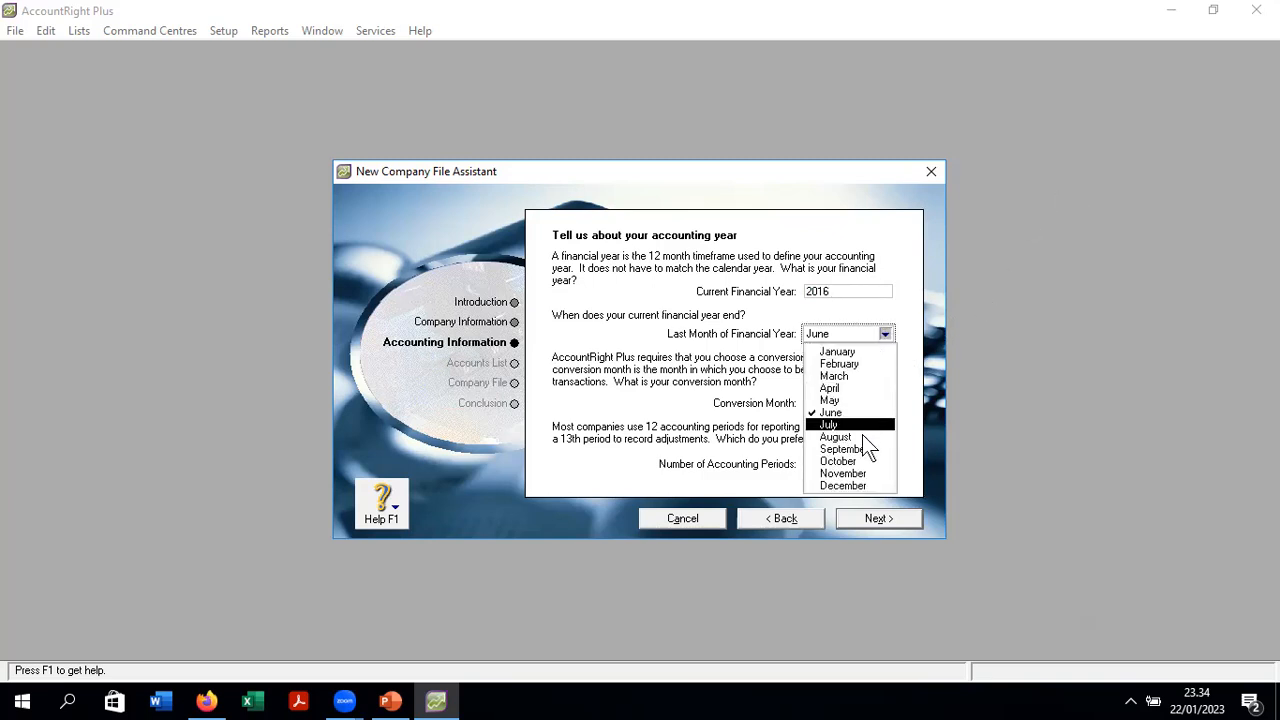
{"action": "left_click", "coordinate": [858, 486]}
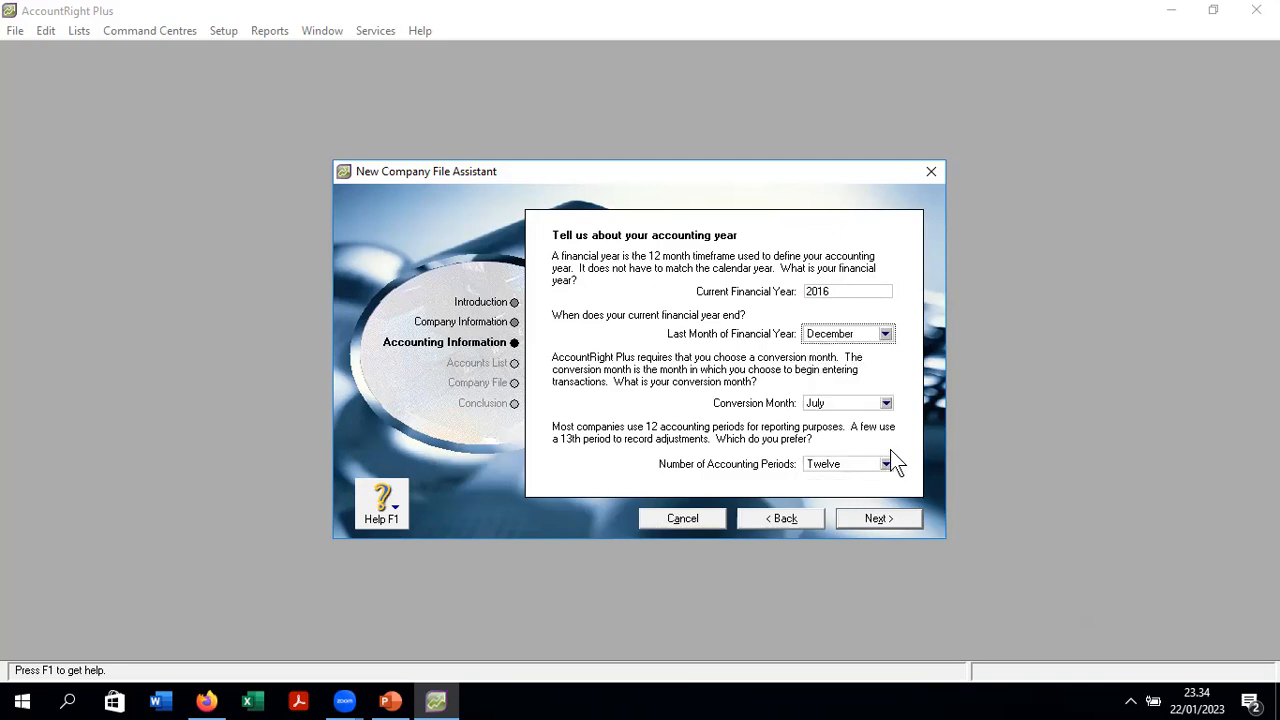
{"action": "left_click", "coordinate": [886, 403]}
{"action": "left_click", "coordinate": [845, 420]}
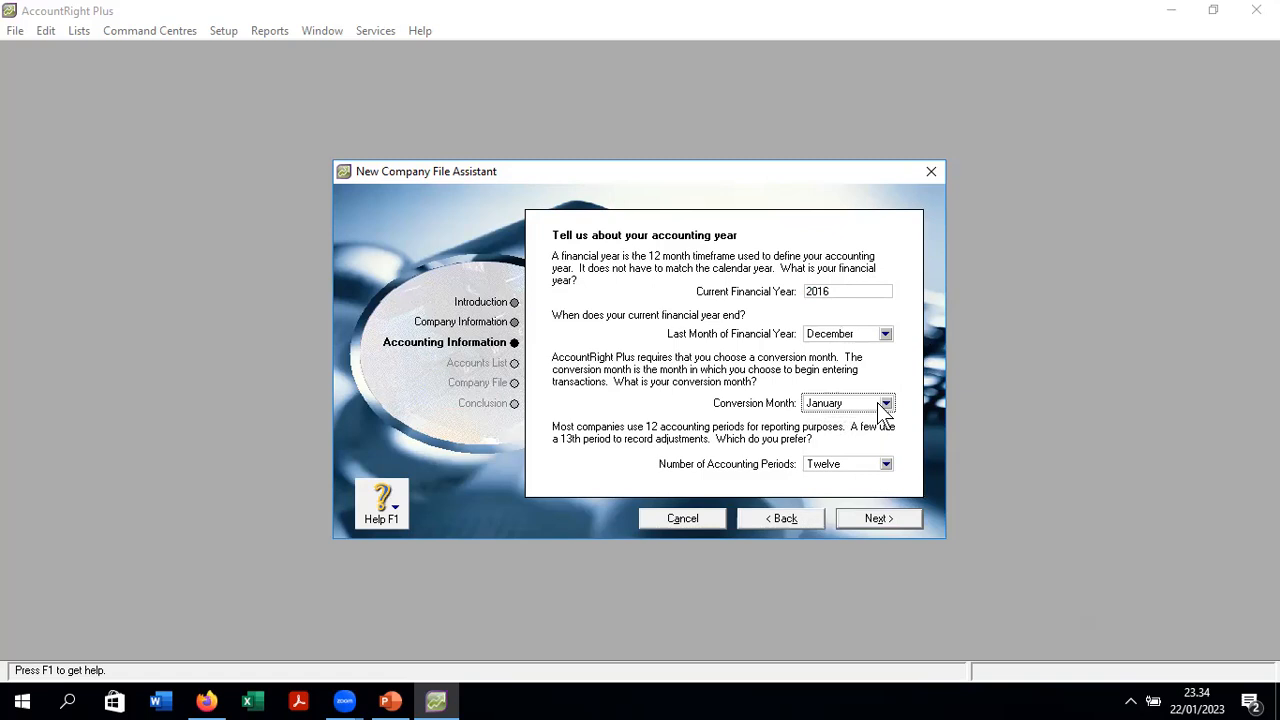
{"action": "left_click", "coordinate": [886, 464]}
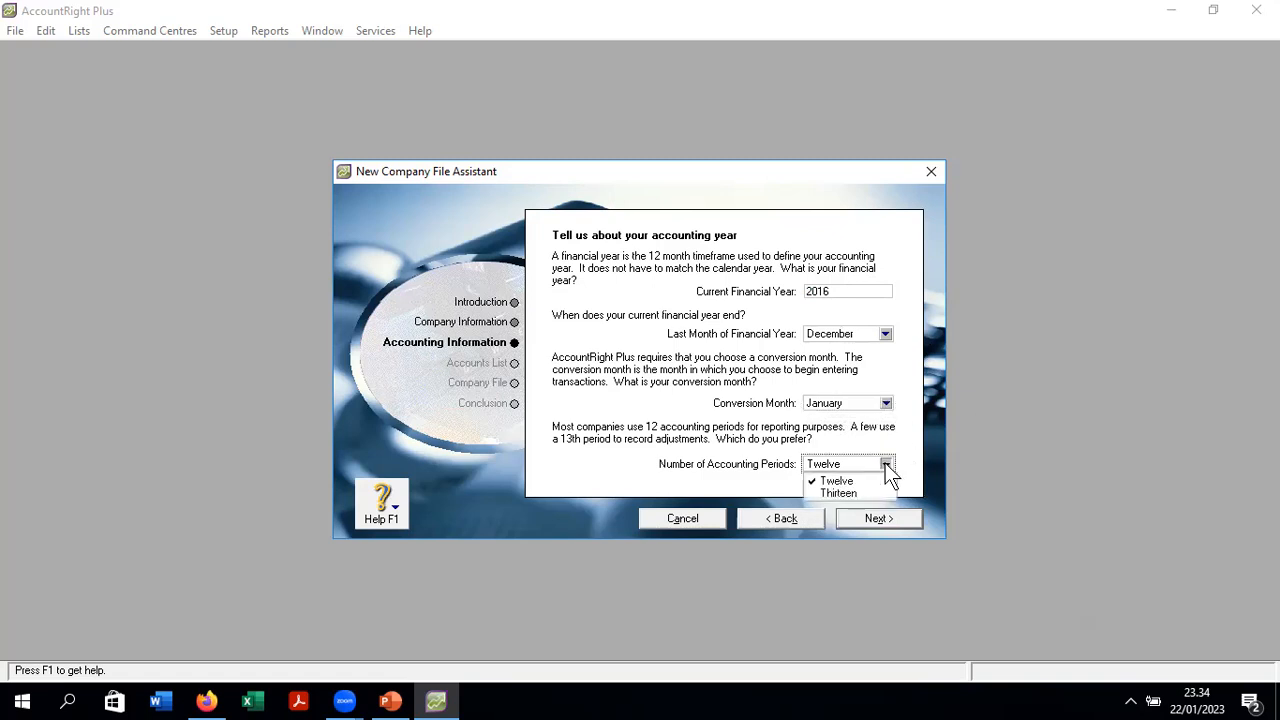
{"action": "left_click", "coordinate": [866, 479]}
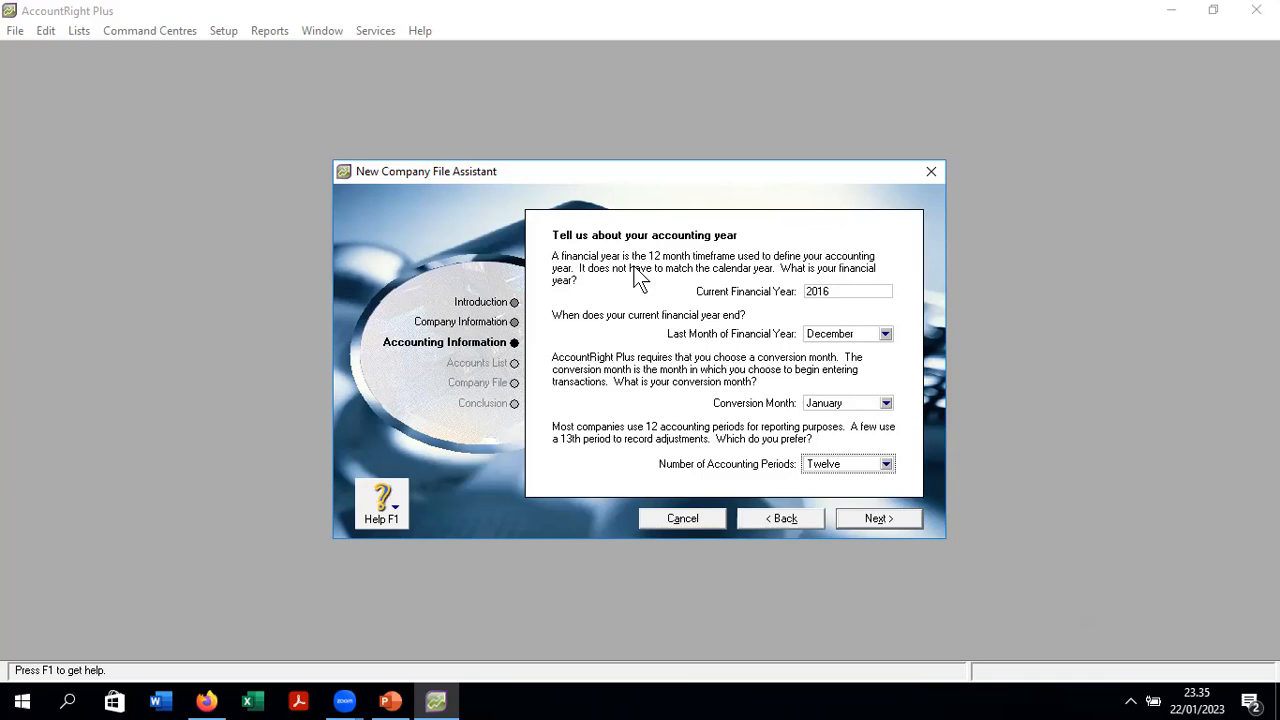
- Recheck that periods stay at Twelve and submit the 2016 accounting year settings
{"action": "left_click", "coordinate": [842, 290]}
{"action": "left_click", "coordinate": [886, 464]}
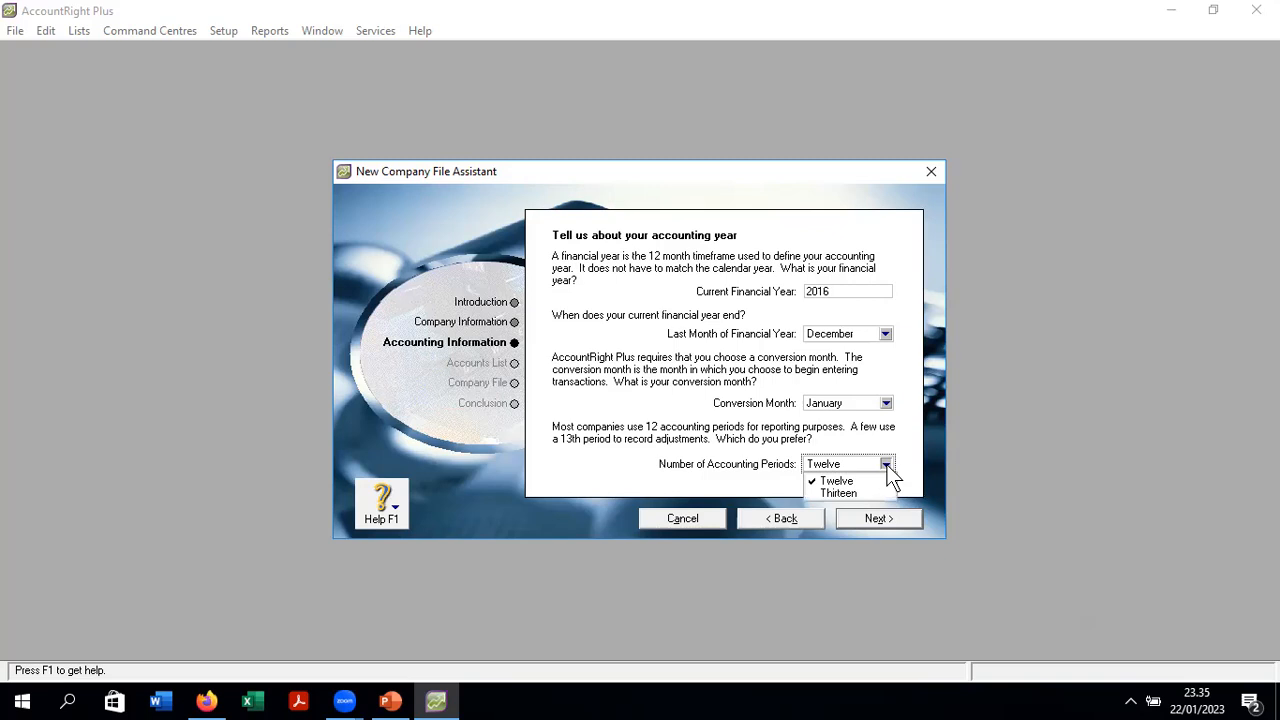
{"action": "left_click", "coordinate": [837, 480]}
{"action": "left_click", "coordinate": [864, 517]}
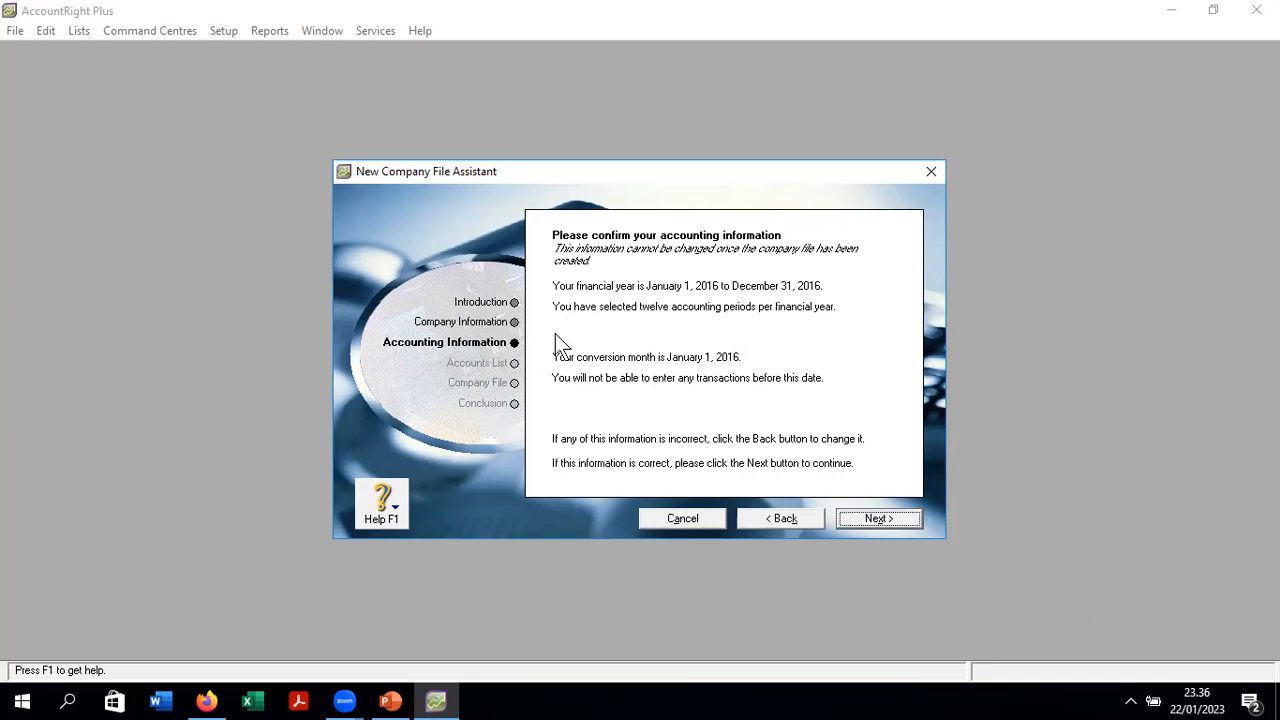
- Confirm the accounting information and start from one of the provided accounts lists
{"action": "left_click", "coordinate": [893, 516]}
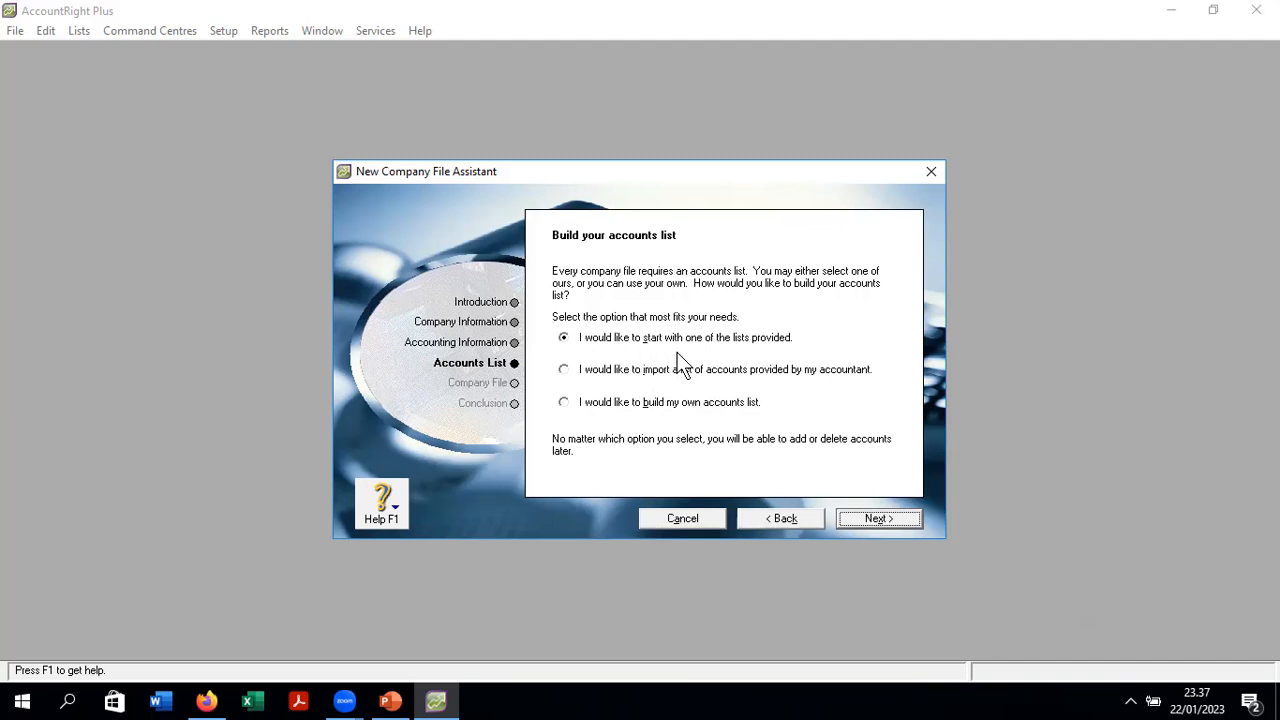
{"action": "left_click", "coordinate": [897, 520]}
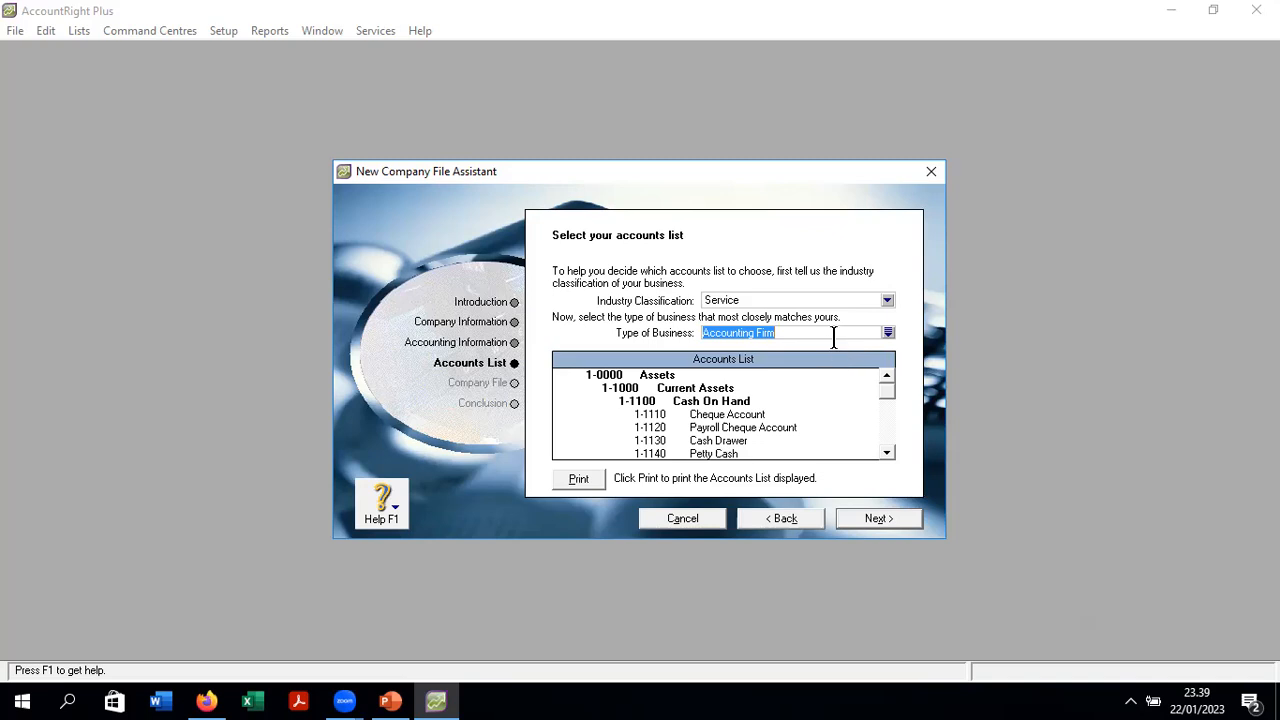
- Keep Service industry, search the business types, and use Motel/Hotel as the business type
{"action": "left_click", "coordinate": [886, 302]}
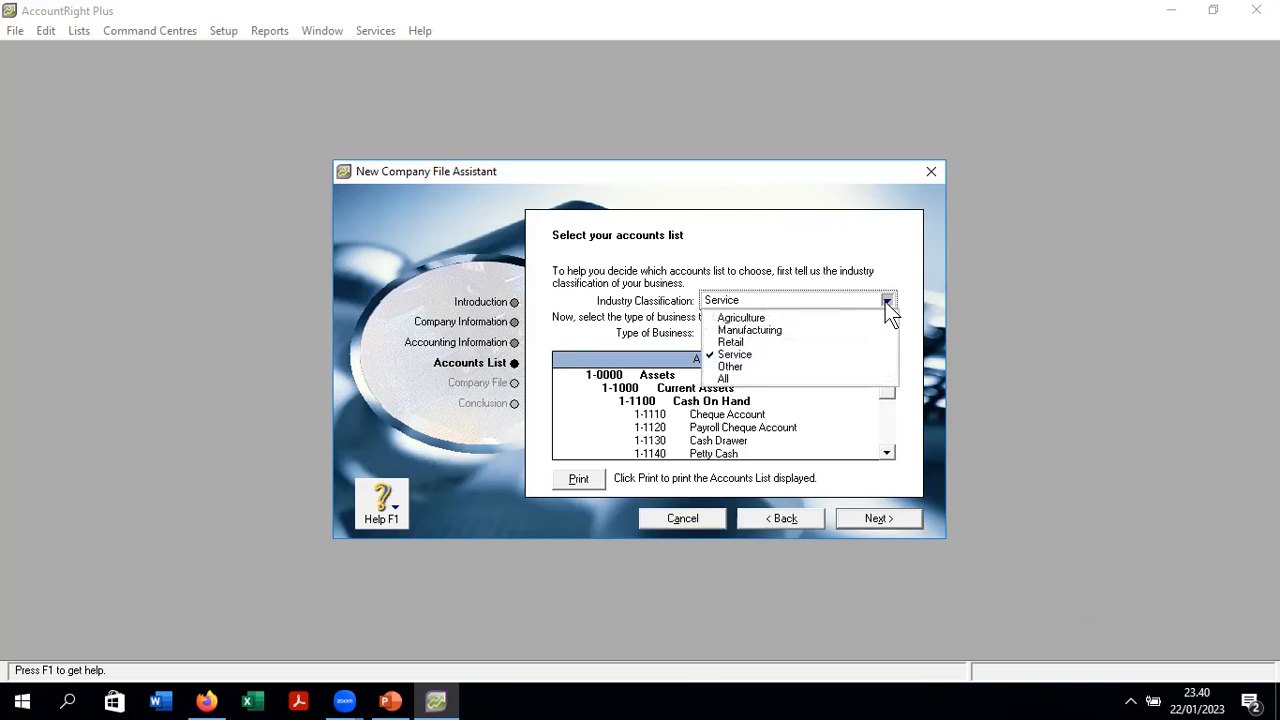
{"action": "left_click", "coordinate": [763, 354]}
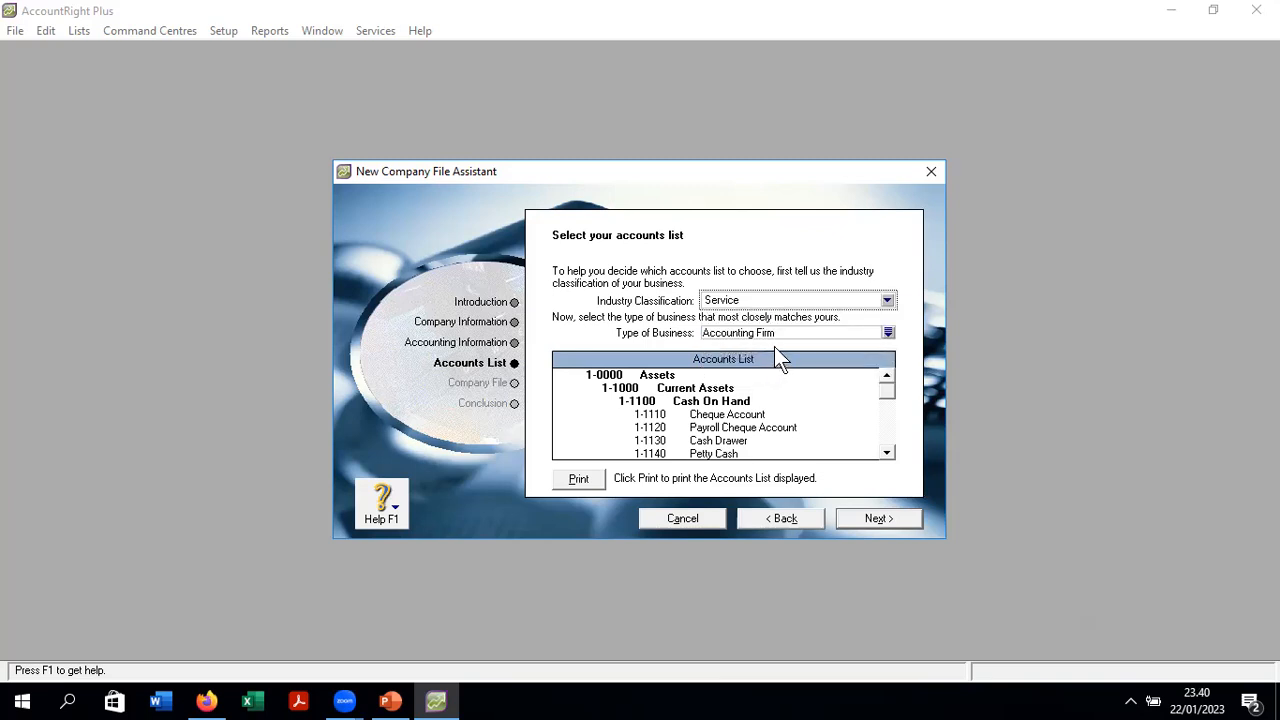
{"action": "left_click", "coordinate": [887, 333]}
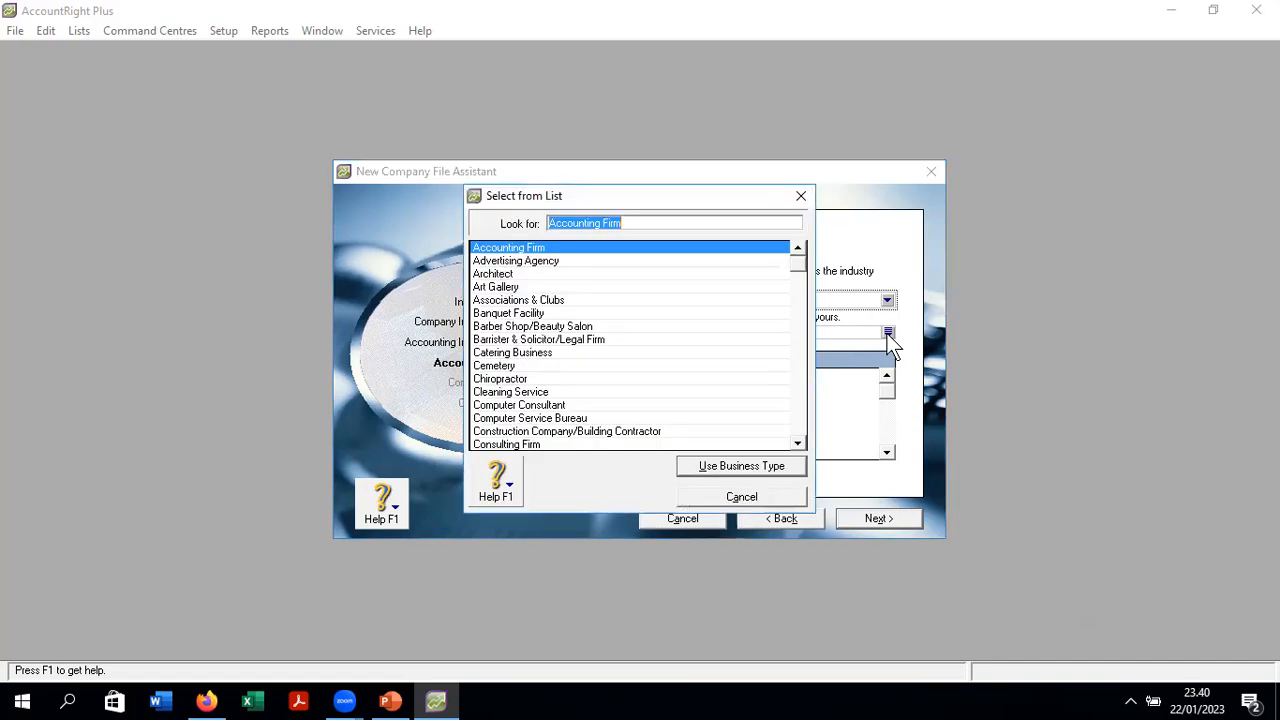
{"action": "left_click_drag", "start_coordinate": [618, 223], "coordinate": [525, 214]}
{"action": "type", "text": "hote"}
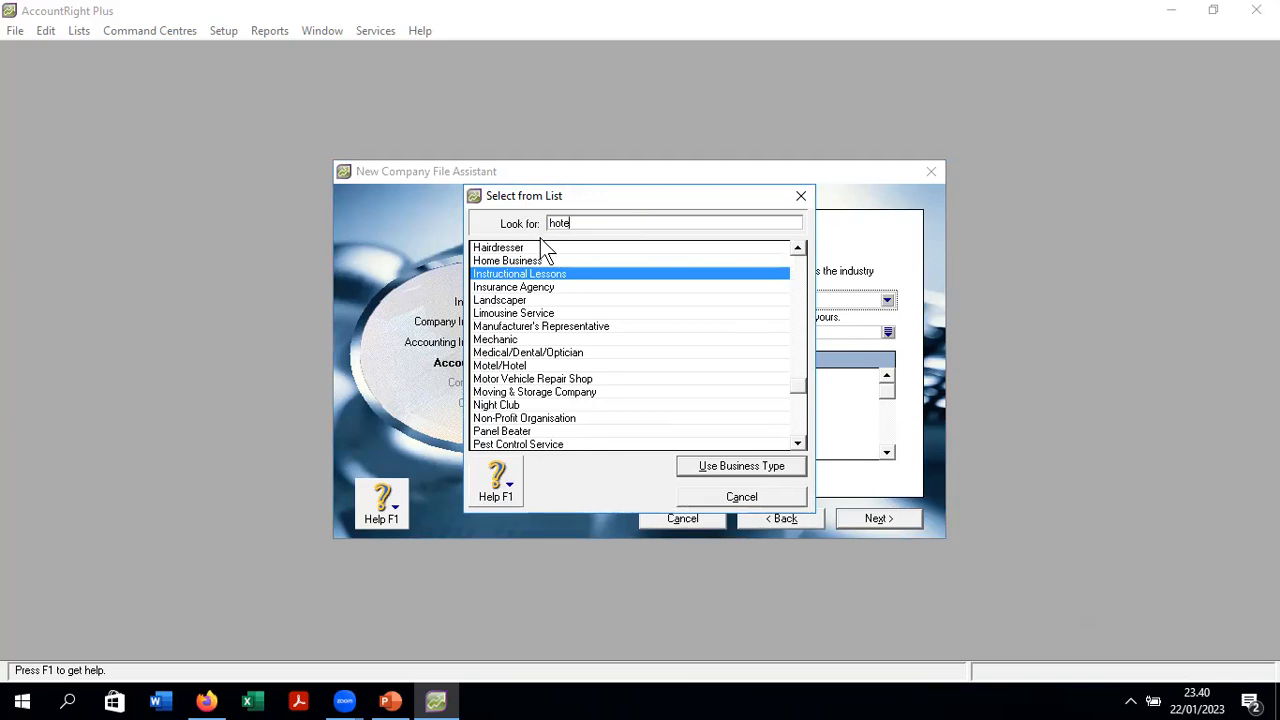
{"action": "type", "text": "mote"}
{"action": "left_click", "coordinate": [517, 368]}
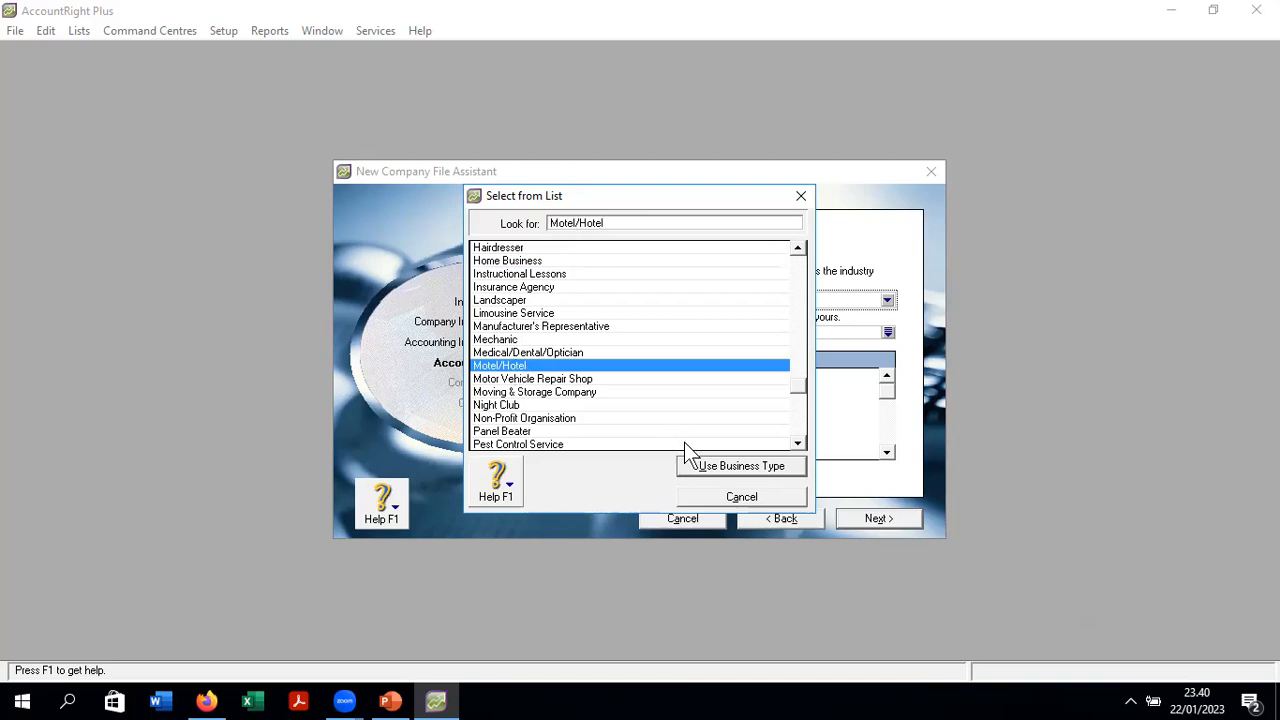
{"action": "left_click", "coordinate": [752, 472]}
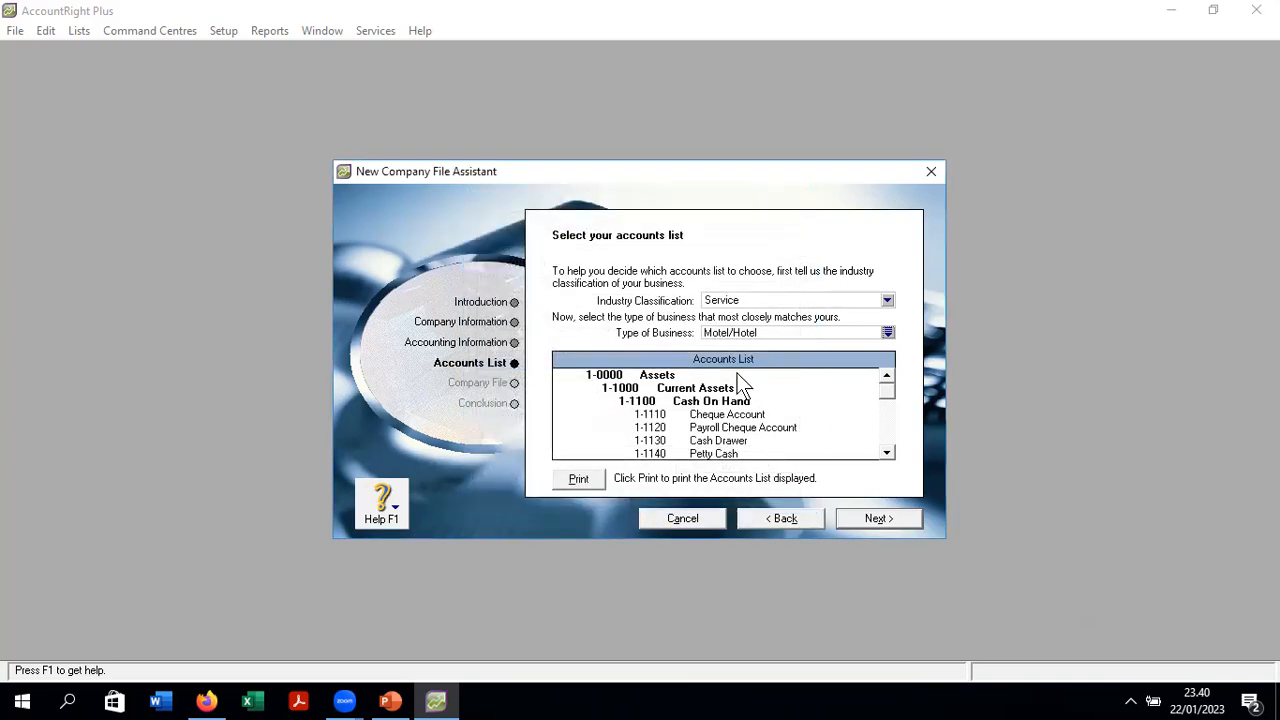
- Accept the accounts list and advance to the Company File step proposing C:\Plus19\PT_ SANGKURIANG PARK GRUP.myo
{"action": "left_click", "coordinate": [877, 519]}
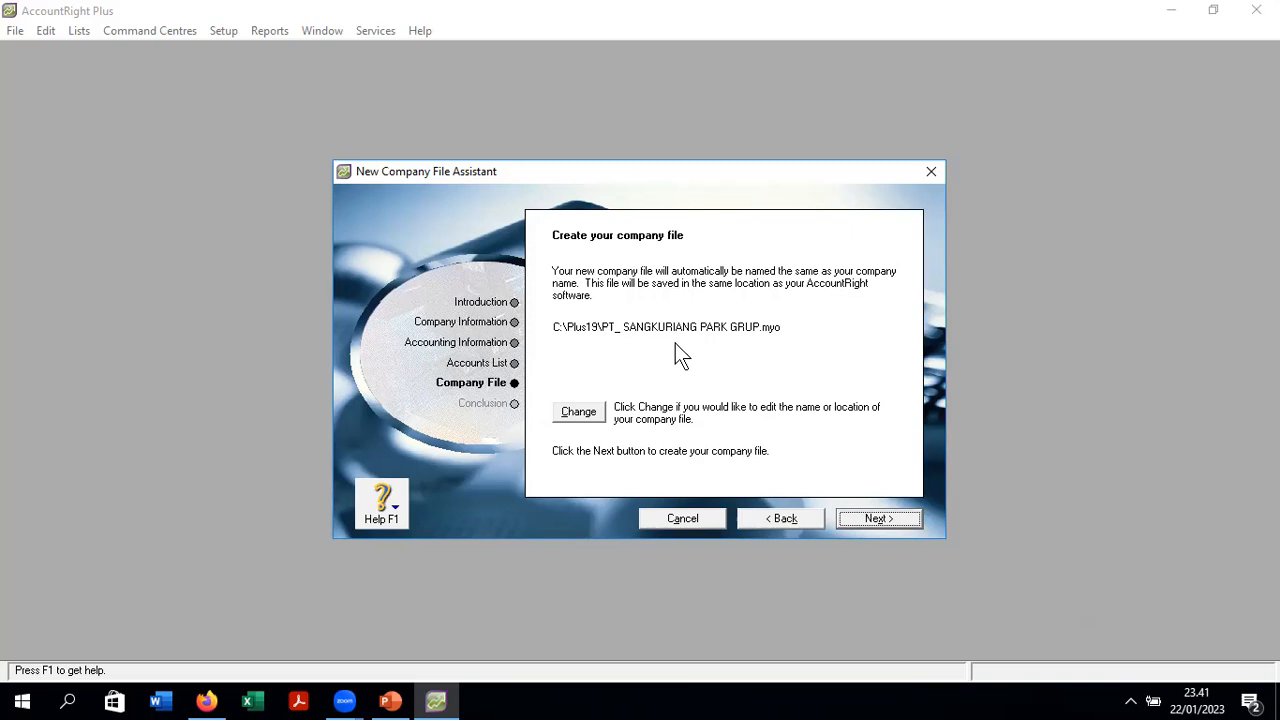
- Bring up the New save dialog to change the company file's name and location
{"action": "left_click", "coordinate": [579, 414]}
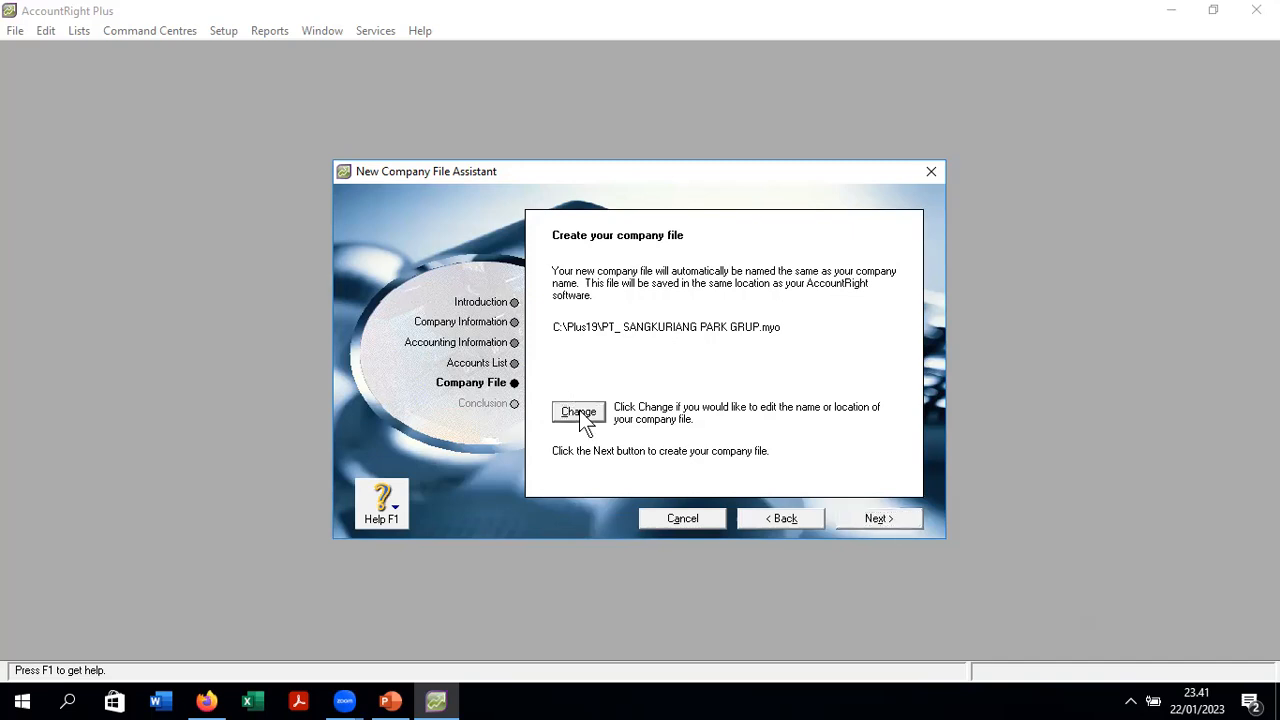
{"action": "left_click", "coordinate": [579, 412]}
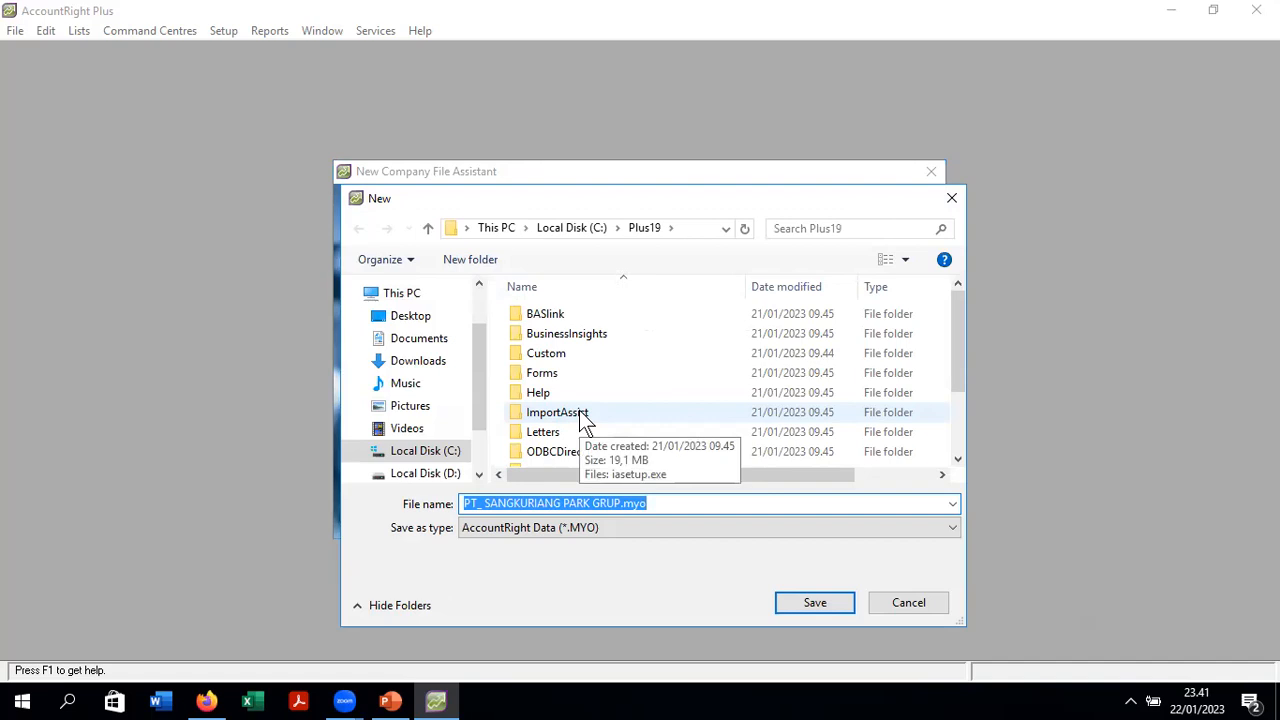
- Save the company file as C:\PT_ SANGKURIANG PARK GRUP.myo and create it
{"action": "left_click", "coordinate": [435, 458]}
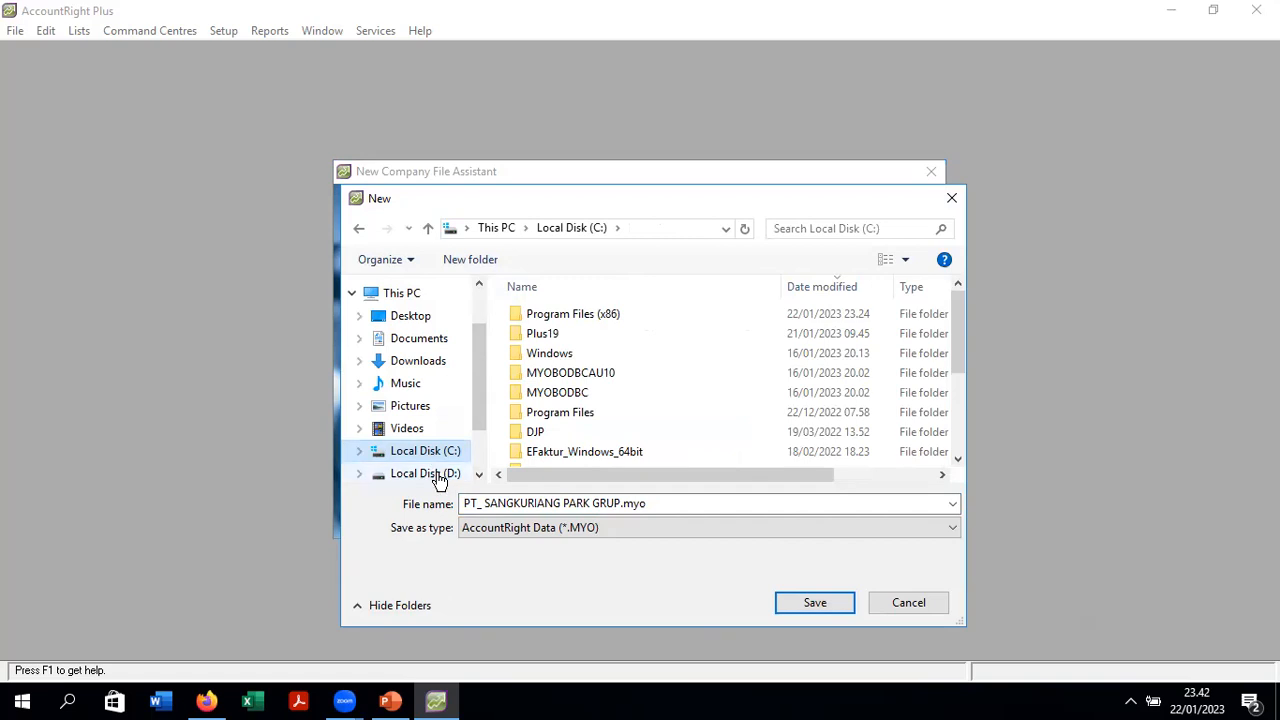
{"action": "left_click", "coordinate": [425, 474]}
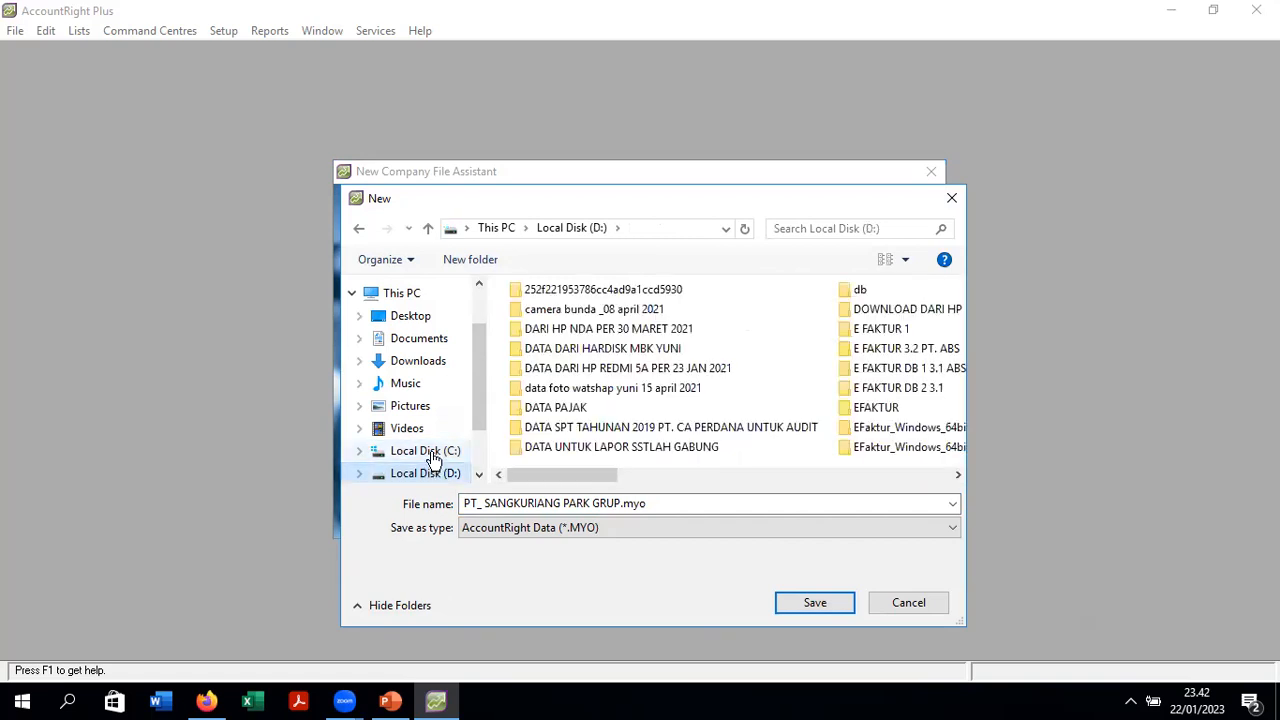
{"action": "left_click", "coordinate": [425, 451]}
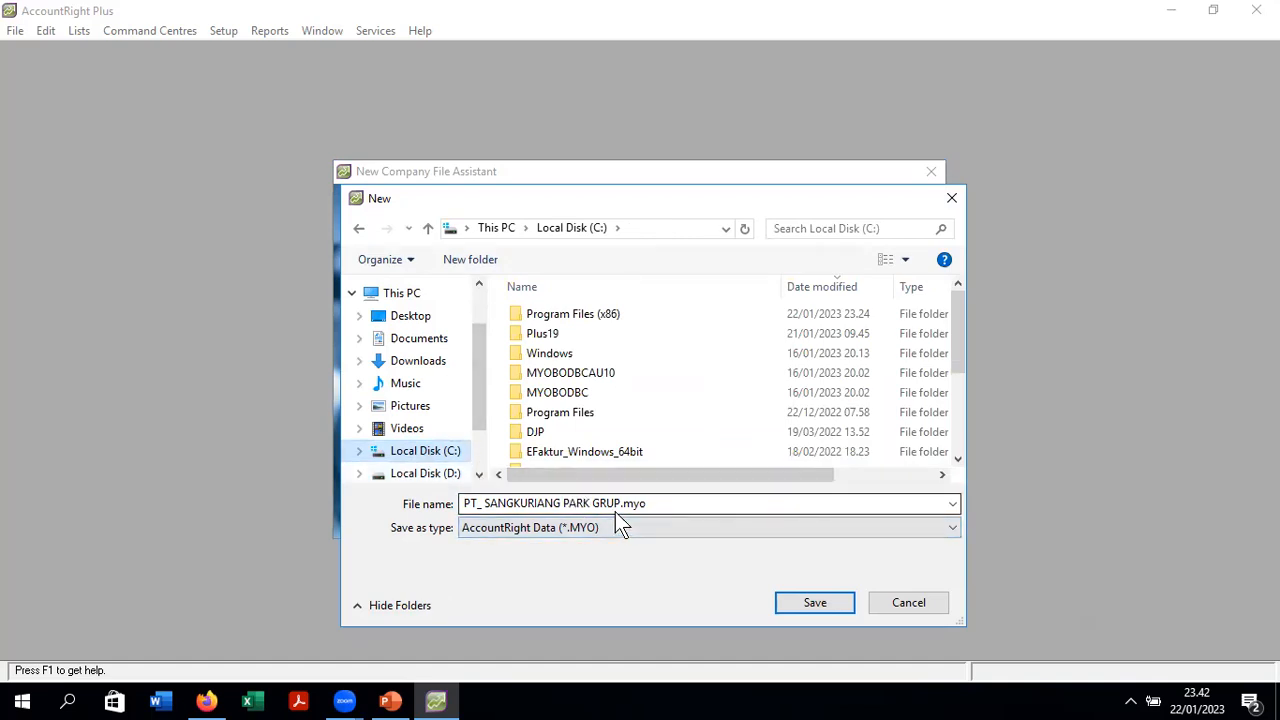
{"action": "left_click", "coordinate": [817, 600]}
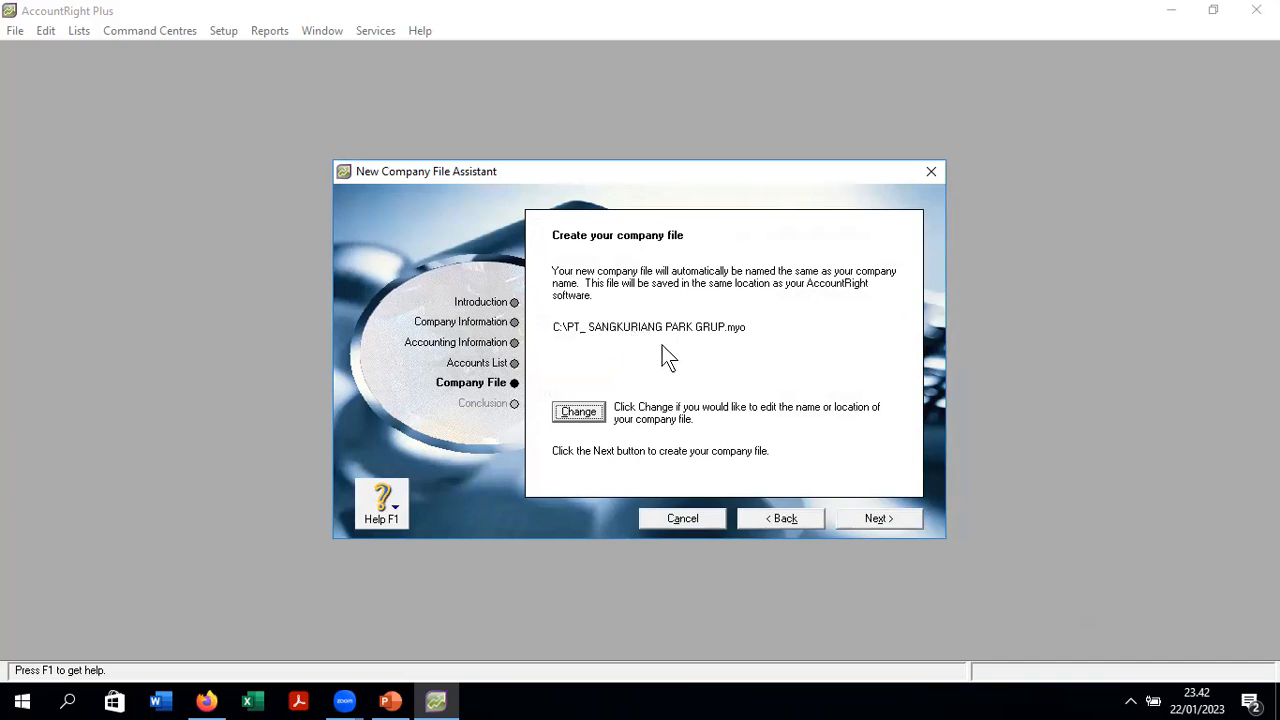
{"action": "left_click", "coordinate": [866, 520]}
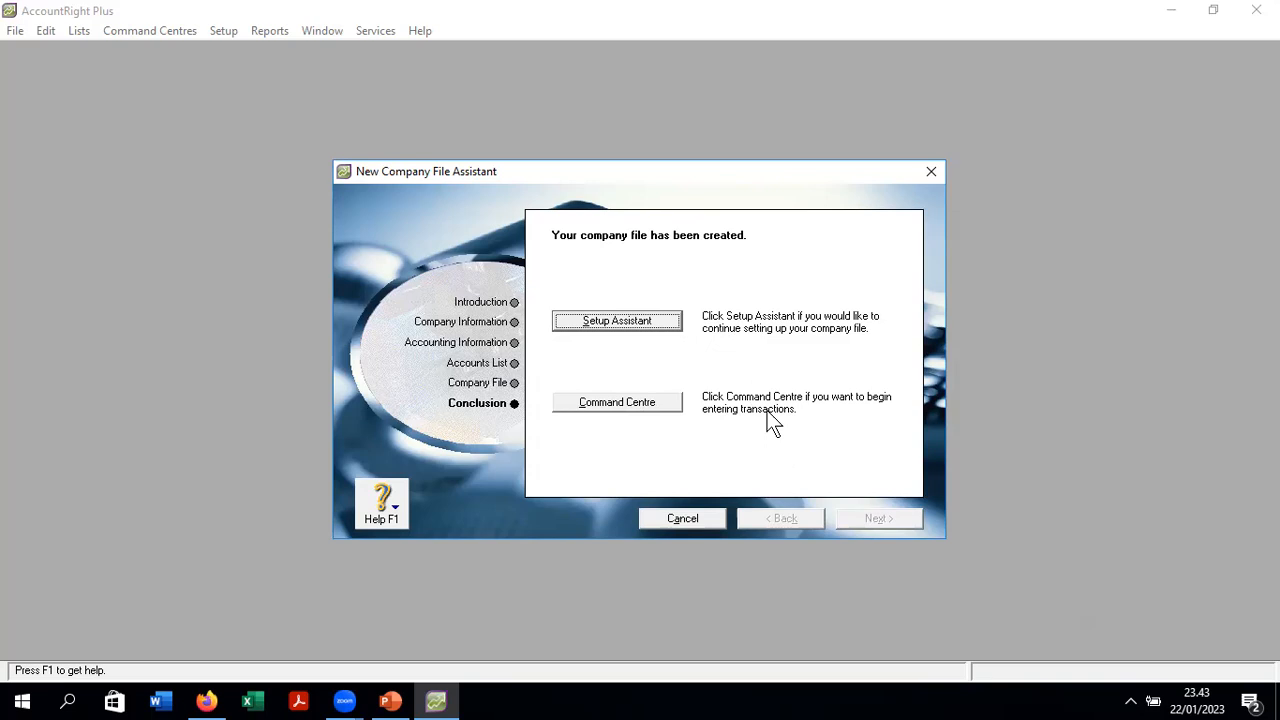
- Go from the Conclusion page to the Command Centre for PT. SANGKURIANG PARK GRUP
{"action": "left_click", "coordinate": [652, 412]}
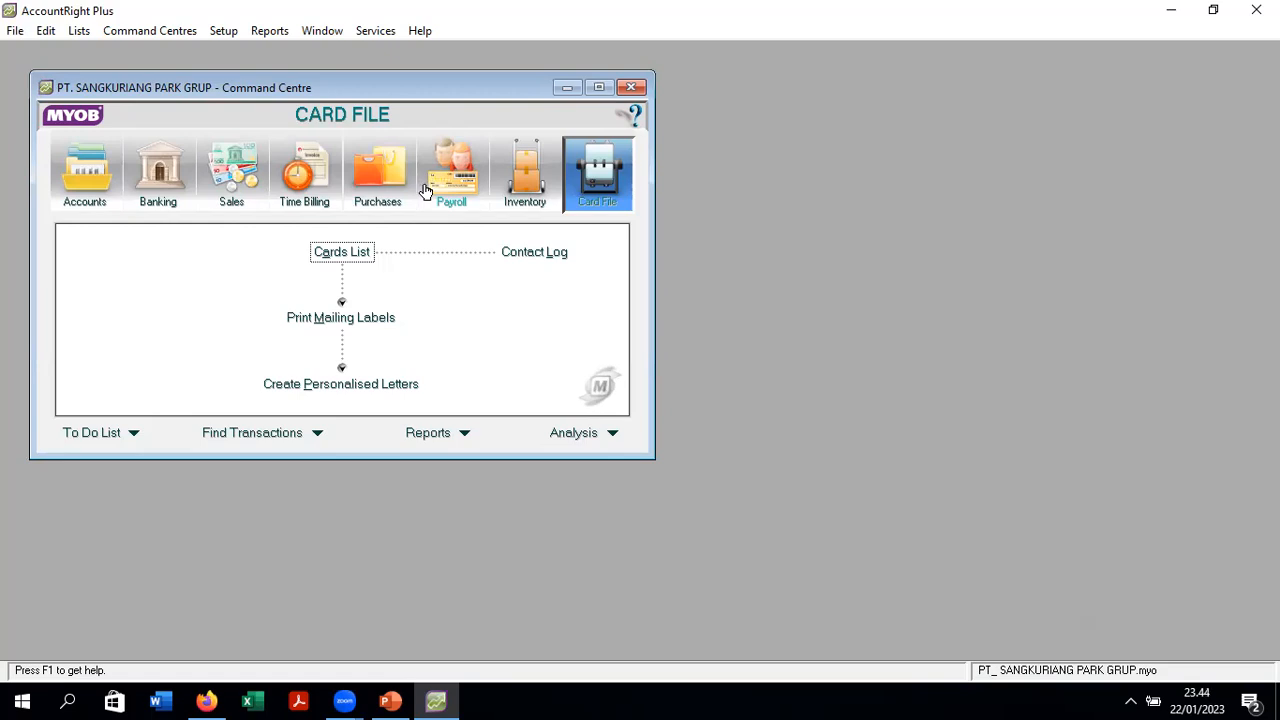
- Maximize the Command Centre window so it fills the program
{"action": "left_click", "coordinate": [600, 90]}
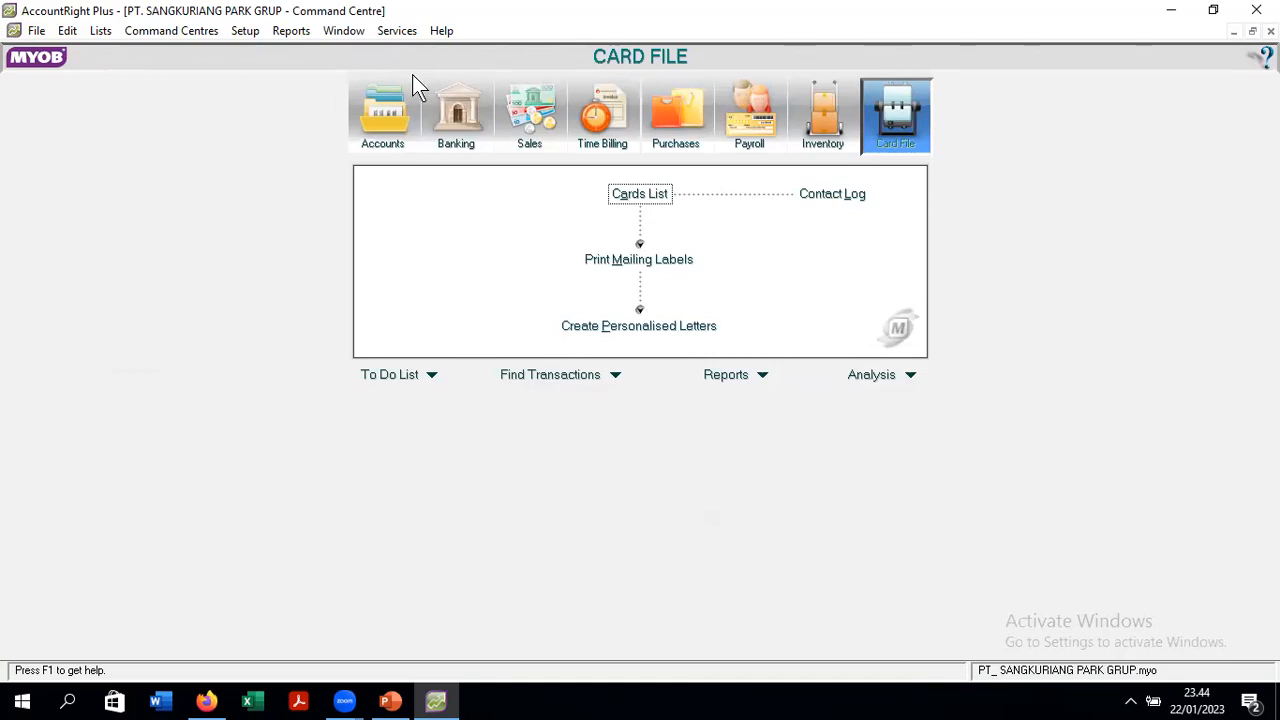
{"action": "left_click", "coordinate": [36, 30]}
- Close the company file and choose to open an existing company file from the Welcome screen
{"action": "mouse_move", "coordinate": [67, 30]}
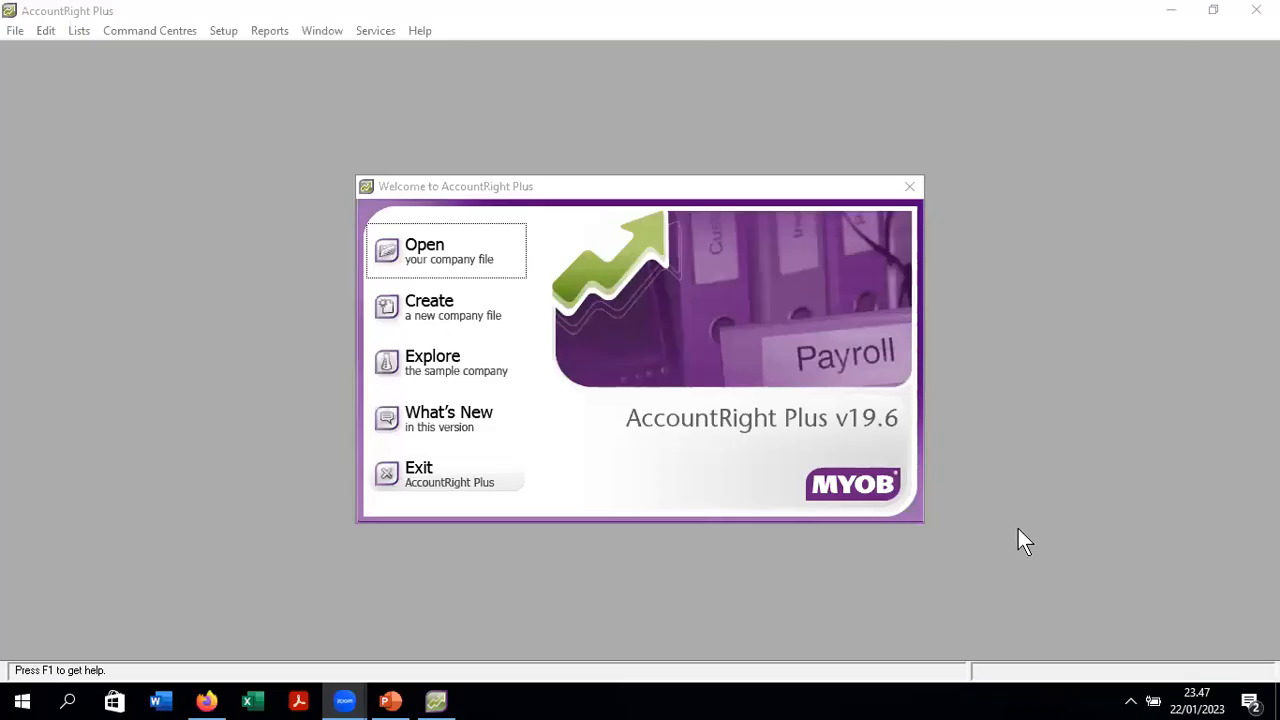
{"action": "left_click", "coordinate": [428, 261]}
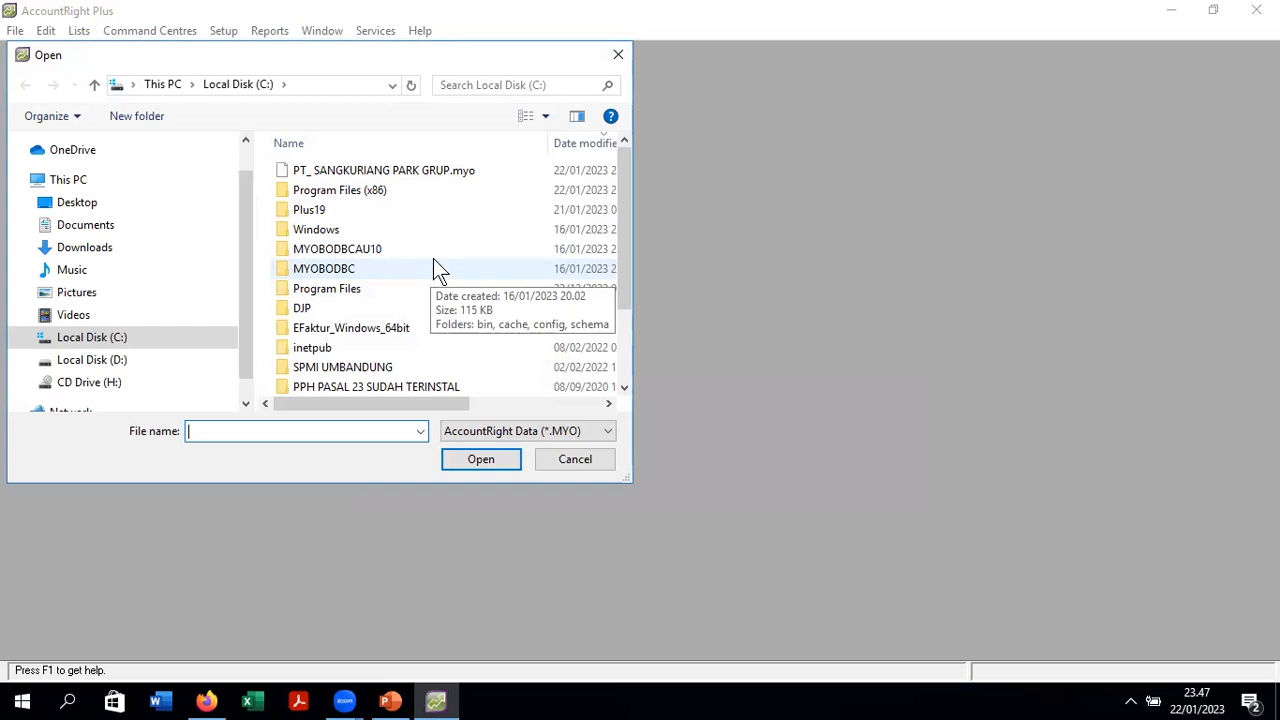
- Open PT_ SANGKURIANG PARK GRUP.myo from Local Disk (C:)
{"action": "left_click", "coordinate": [78, 345]}
{"action": "left_click_drag", "start_coordinate": [624, 294], "coordinate": [637, 220]}
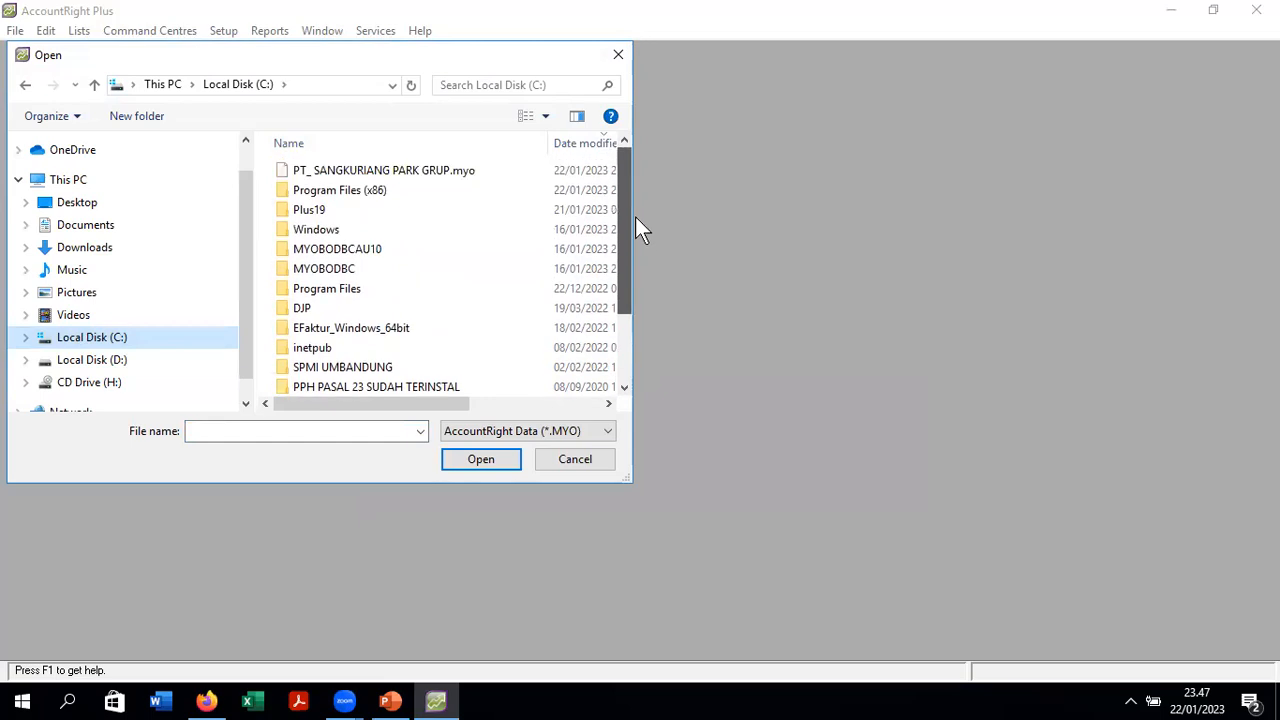
{"action": "left_click", "coordinate": [456, 171]}
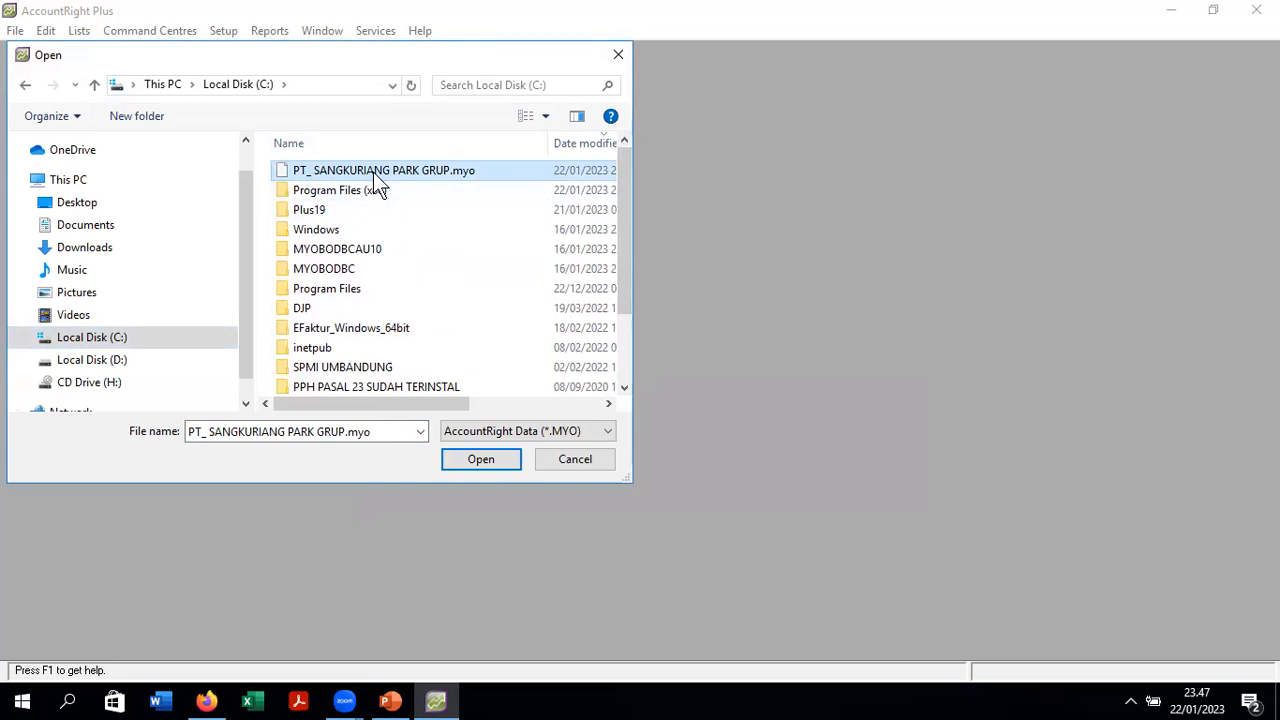
{"action": "left_click", "coordinate": [481, 459]}
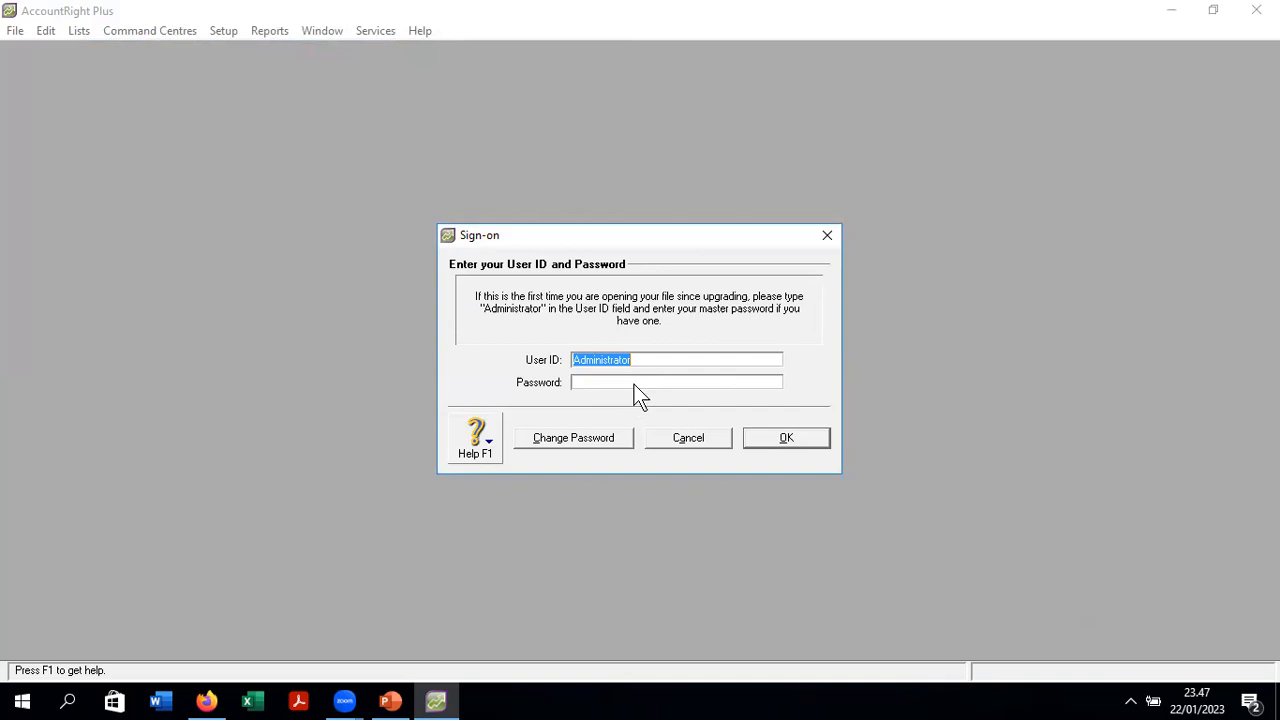
- Sign on as Administrator with a blank password
{"action": "left_click", "coordinate": [766, 446]}
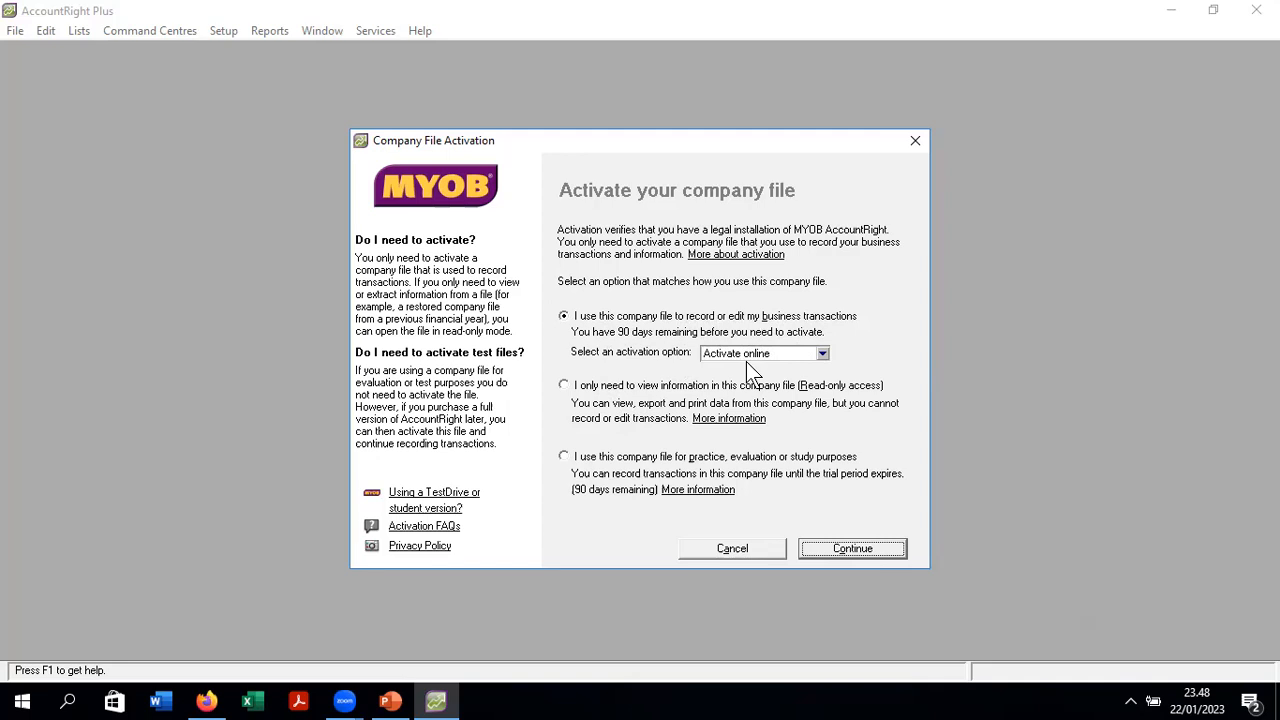
- Set the activation option to Activate later and continue
{"action": "left_click", "coordinate": [812, 352]}
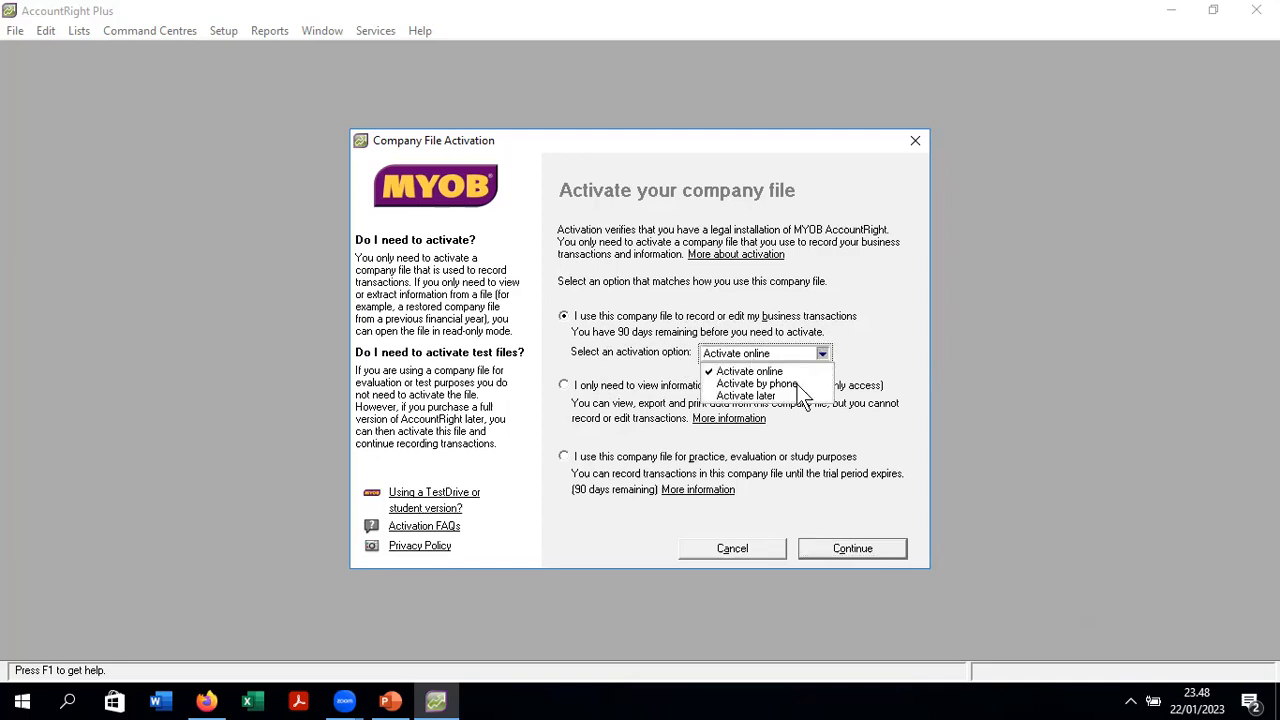
{"action": "left_click", "coordinate": [786, 394]}
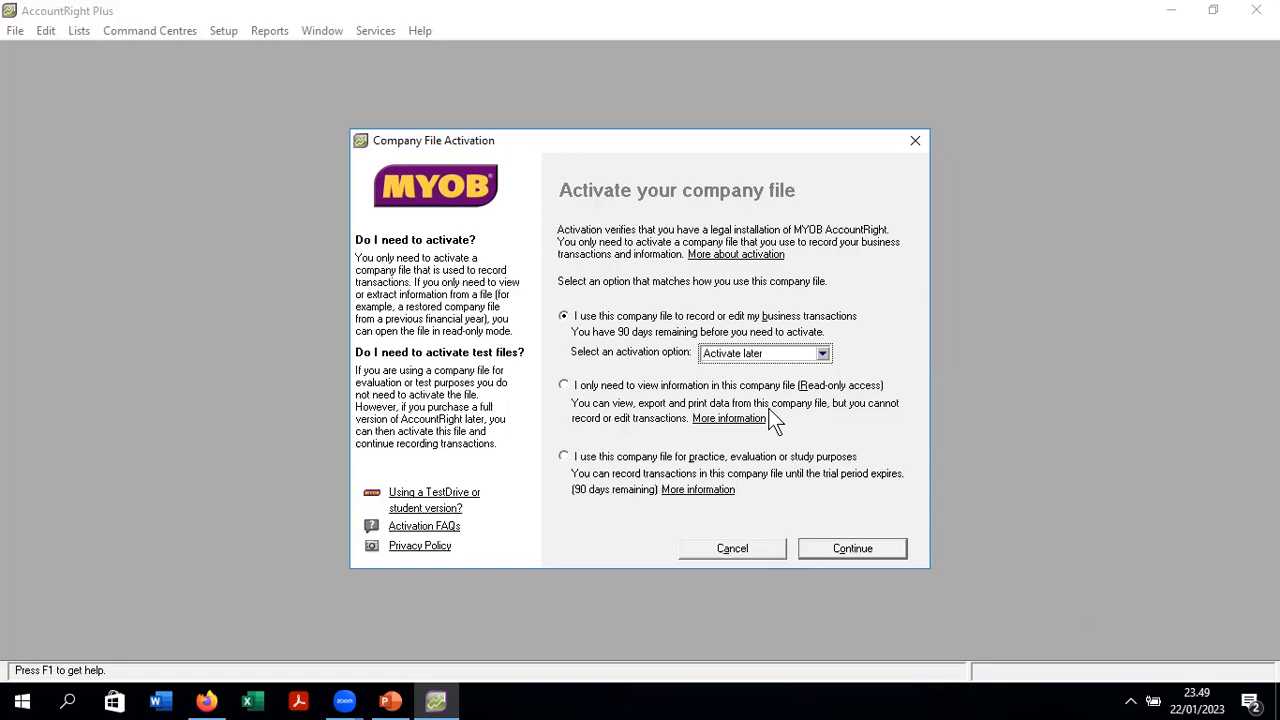
{"action": "left_click", "coordinate": [843, 550]}
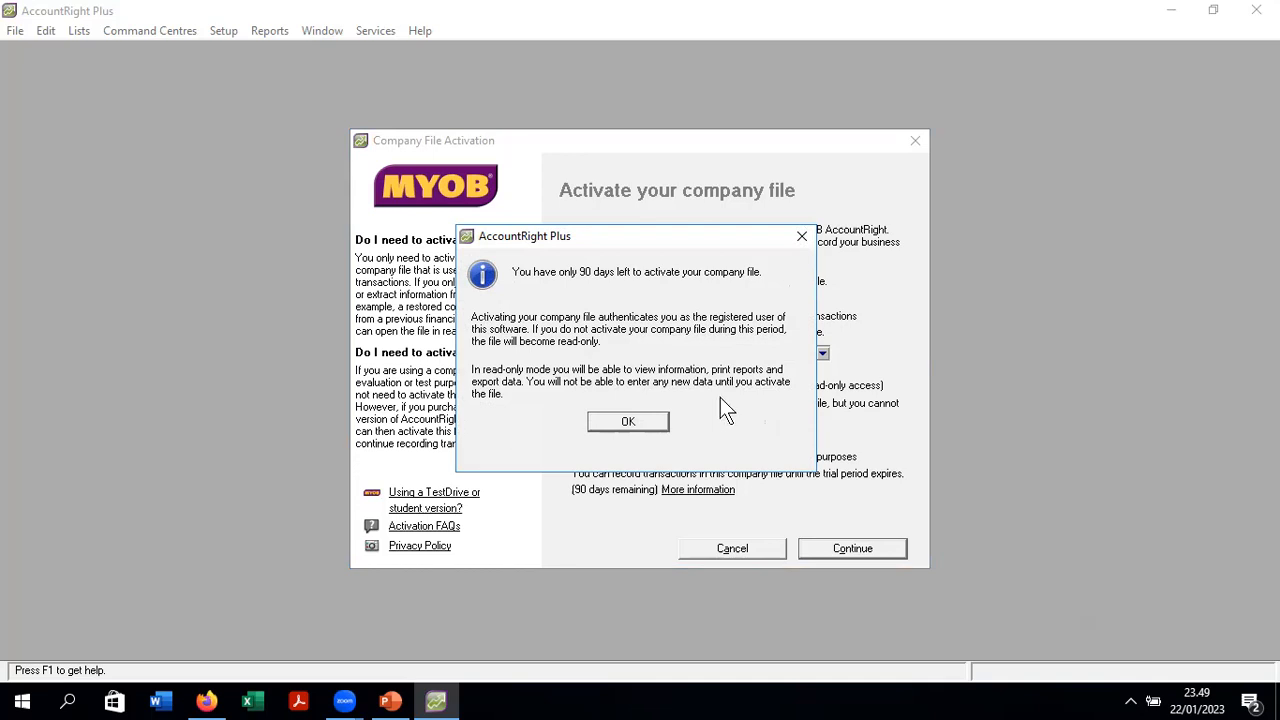
- Acknowledge the 90-day activation notice and agree to run data verification
{"action": "left_click", "coordinate": [650, 426]}
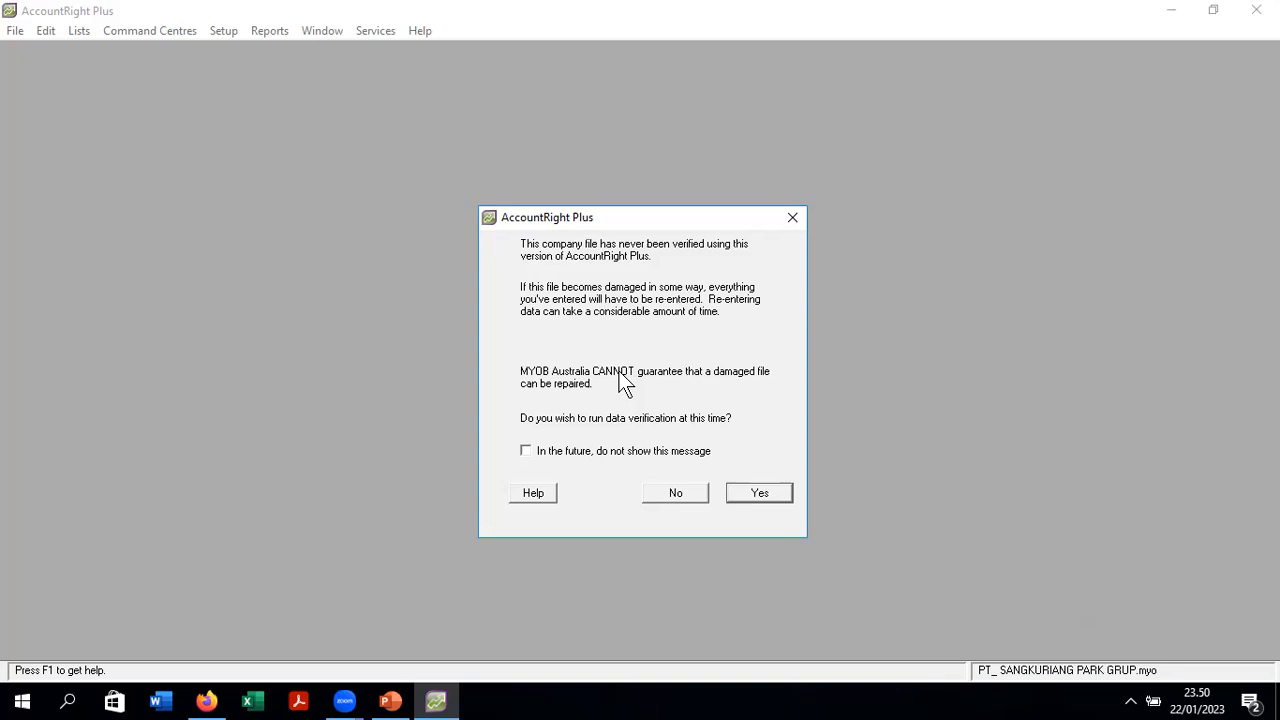
{"action": "left_click", "coordinate": [775, 495]}
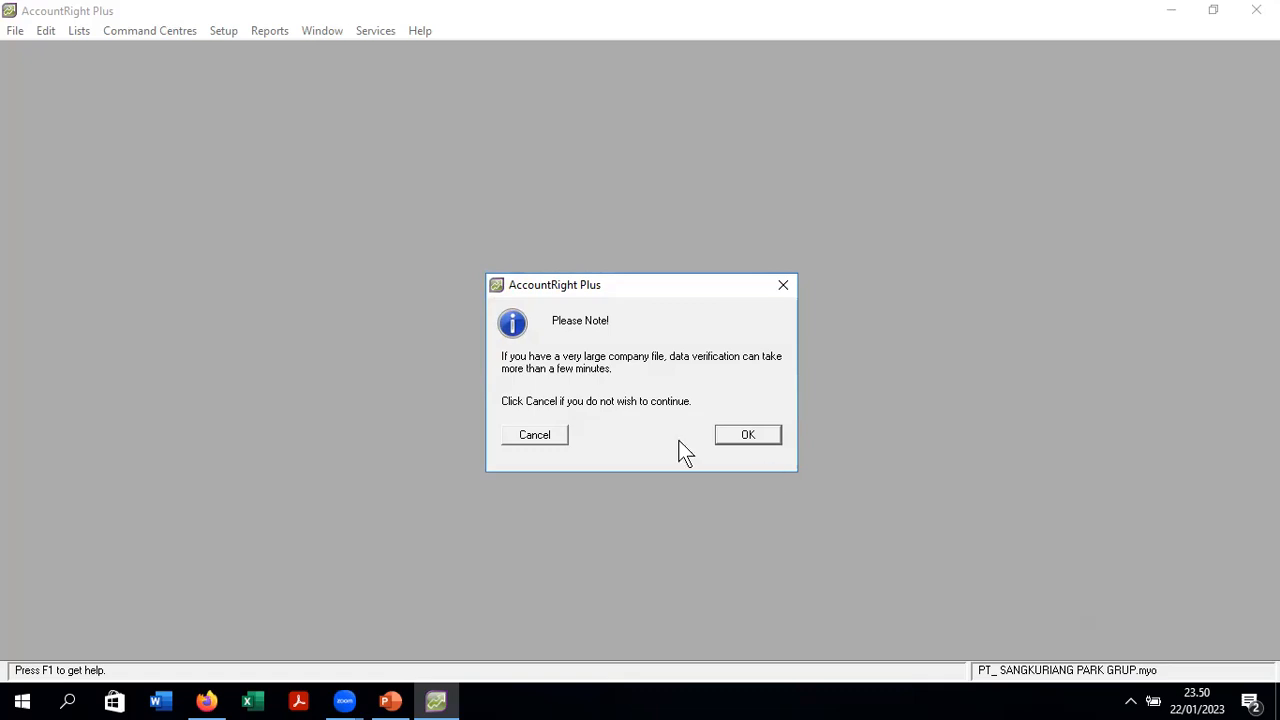
- Run data verification on the PT. SANGKURIANG PARK GRUP company file and acknowledge the no-errors result
{"action": "left_click", "coordinate": [733, 436]}
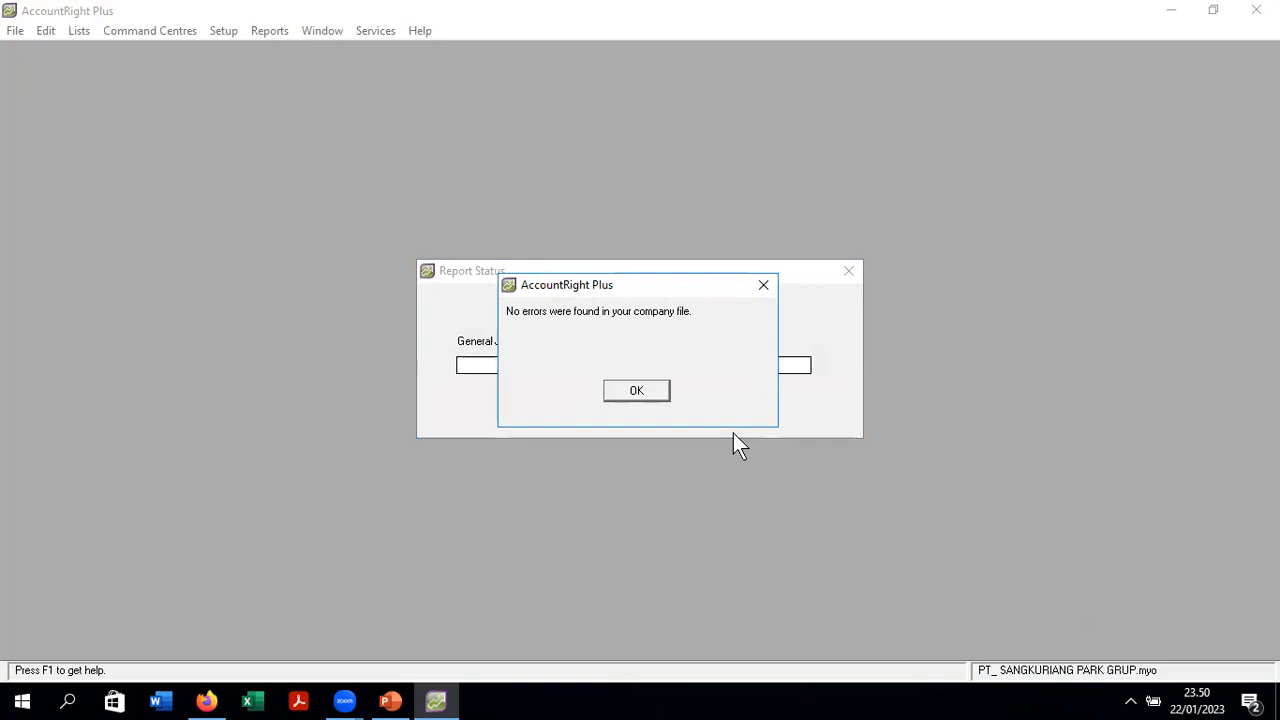
{"action": "left_click", "coordinate": [645, 390]}
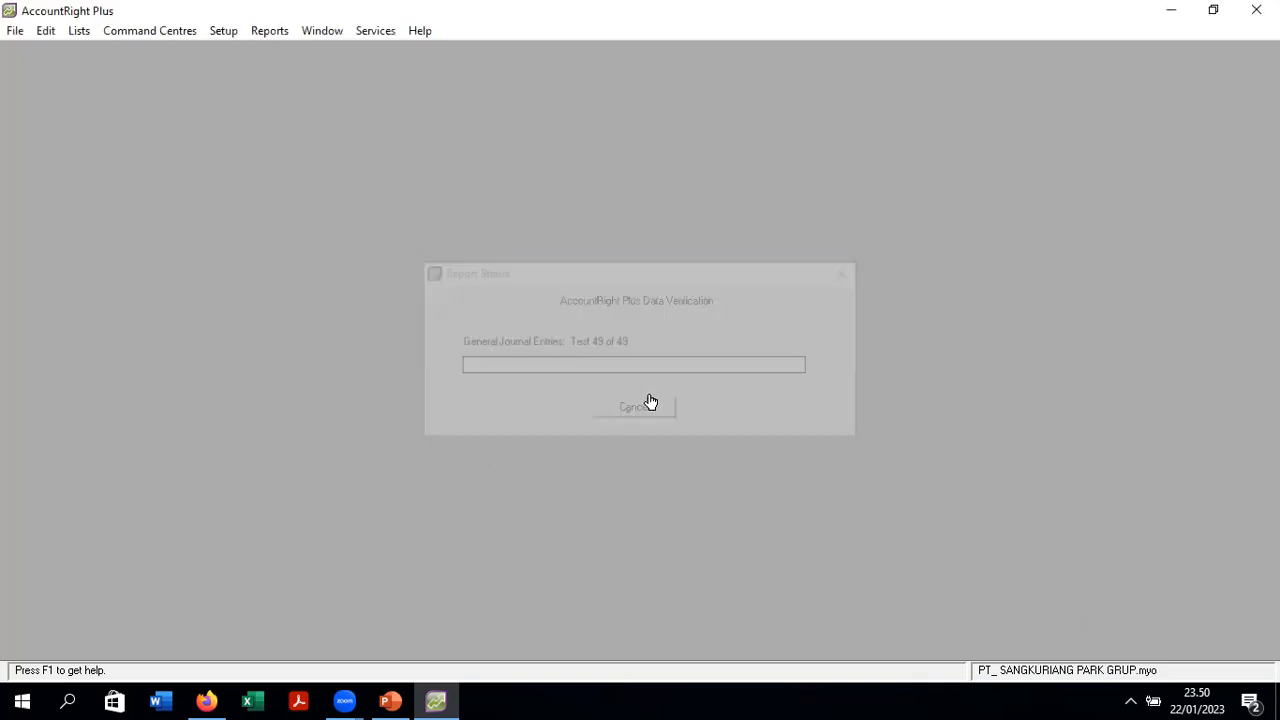
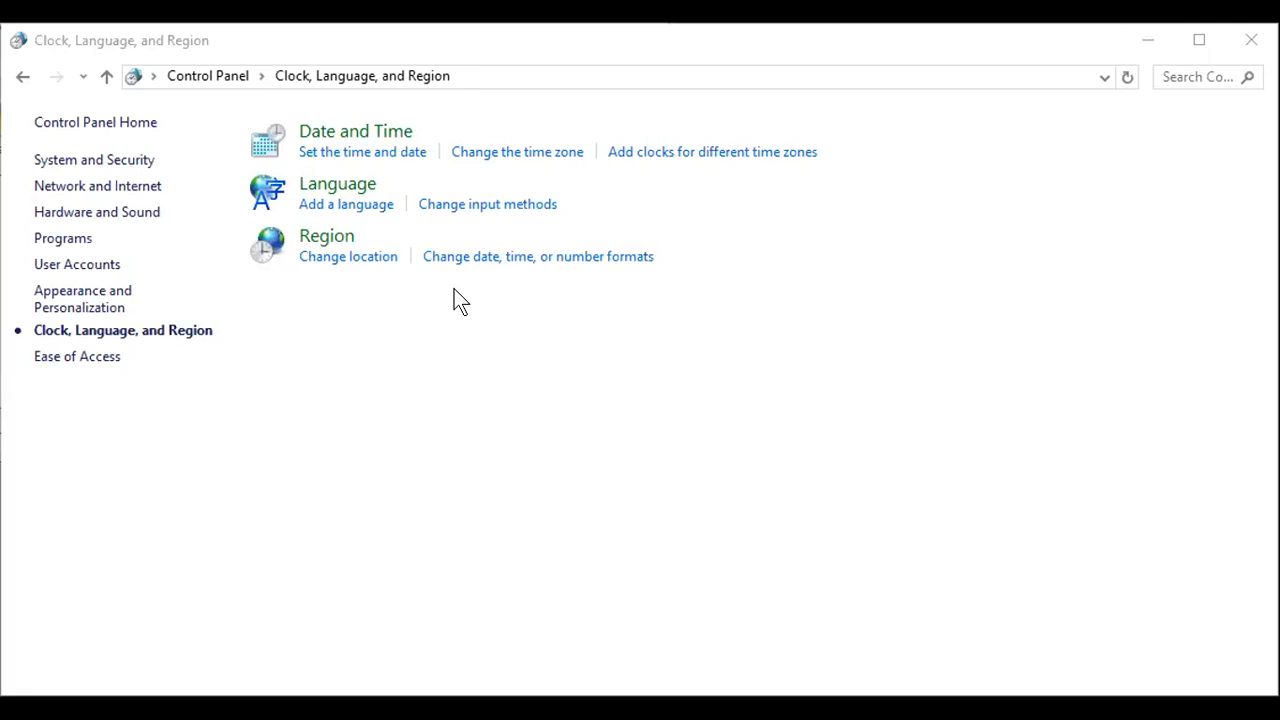
- Open the Region settings and the Additional settings for the Indonesian (Indonesia) formats
{"action": "left_click", "coordinate": [330, 243]}
{"action": "left_click", "coordinate": [342, 256]}
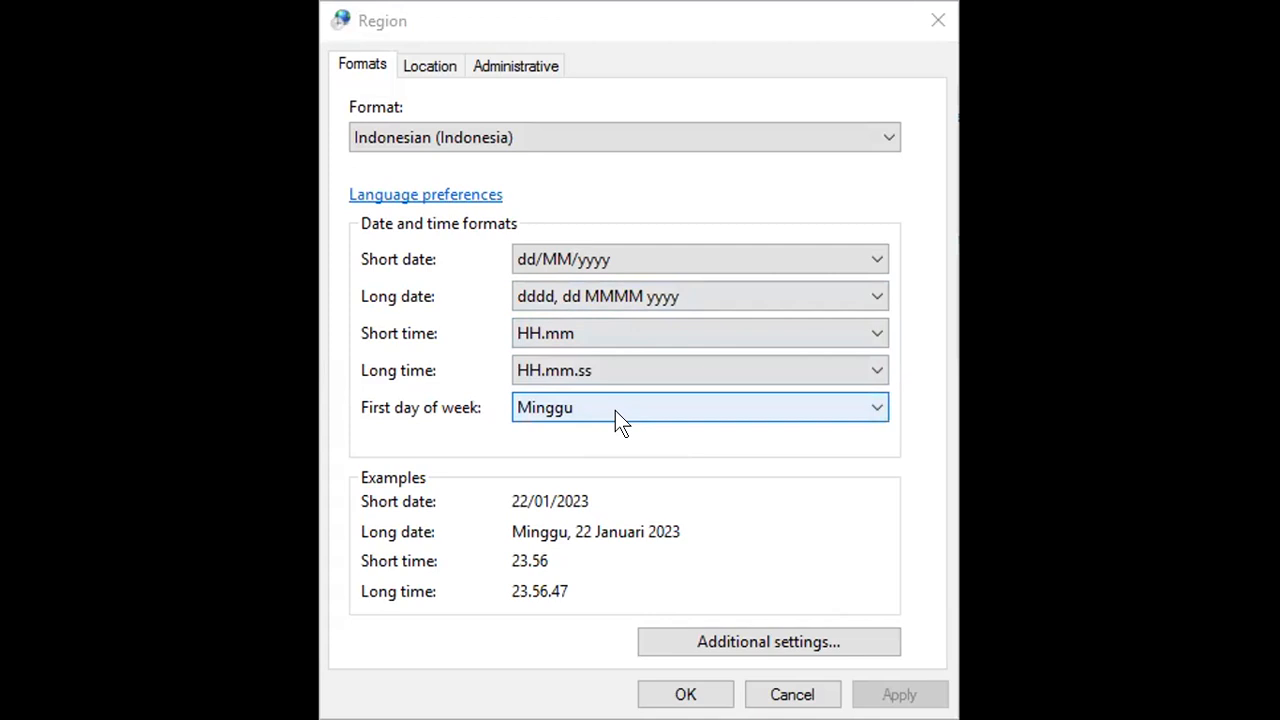
{"action": "left_click", "coordinate": [772, 641]}
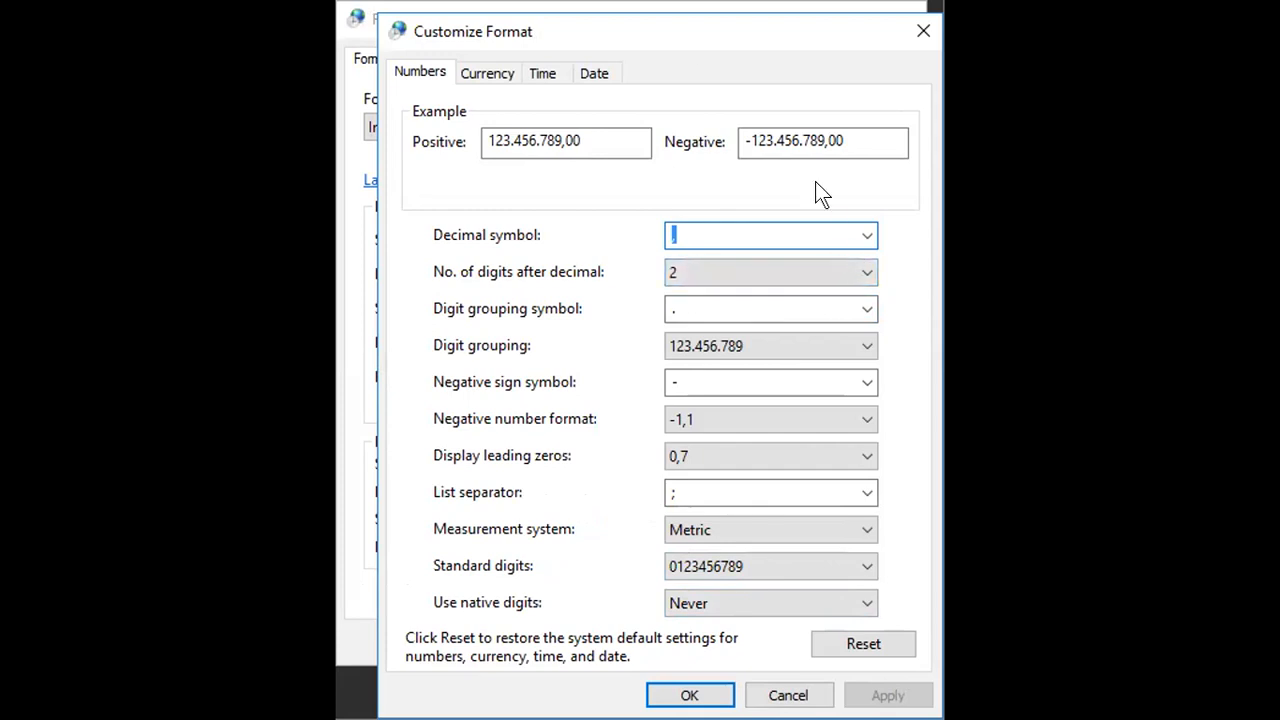
- Show the Rp currency formats and open the digits-after-decimal choices
{"action": "left_click", "coordinate": [510, 75]}
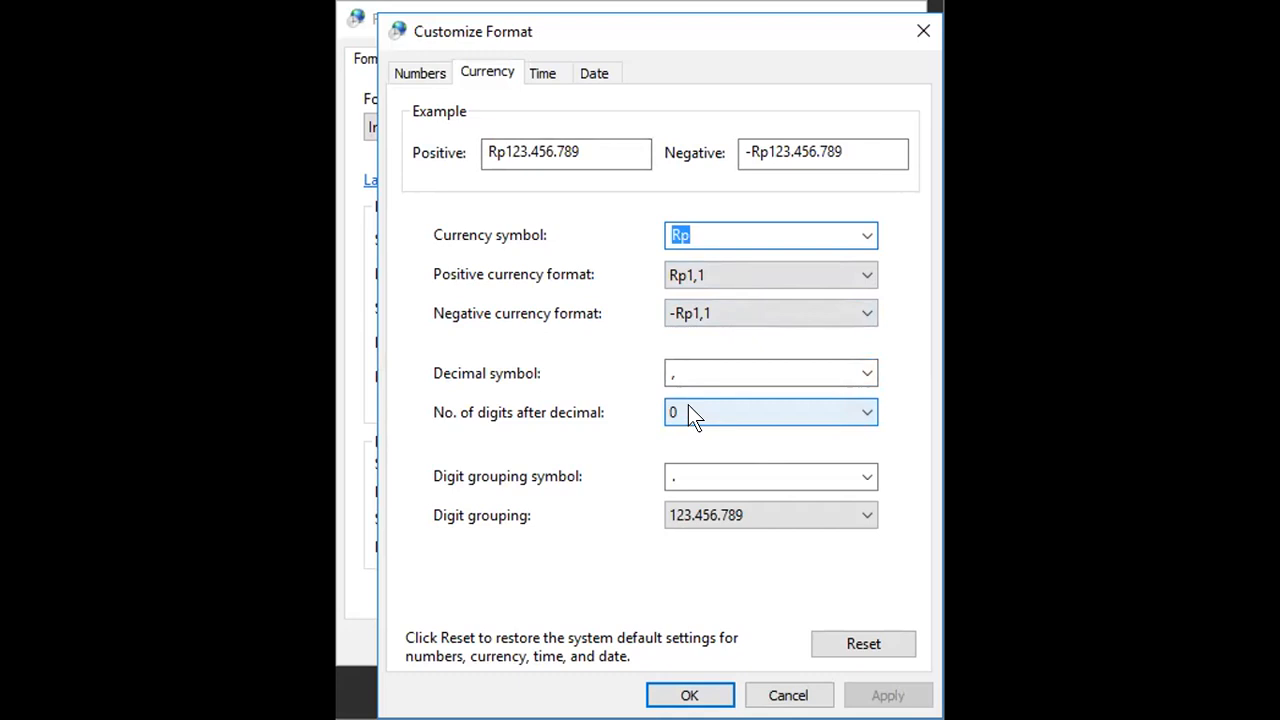
{"action": "left_click", "coordinate": [866, 415]}
- Set currency to 2 decimal digits, review the dd/MM/yyyy date formats, and confirm
{"action": "left_click", "coordinate": [787, 471]}
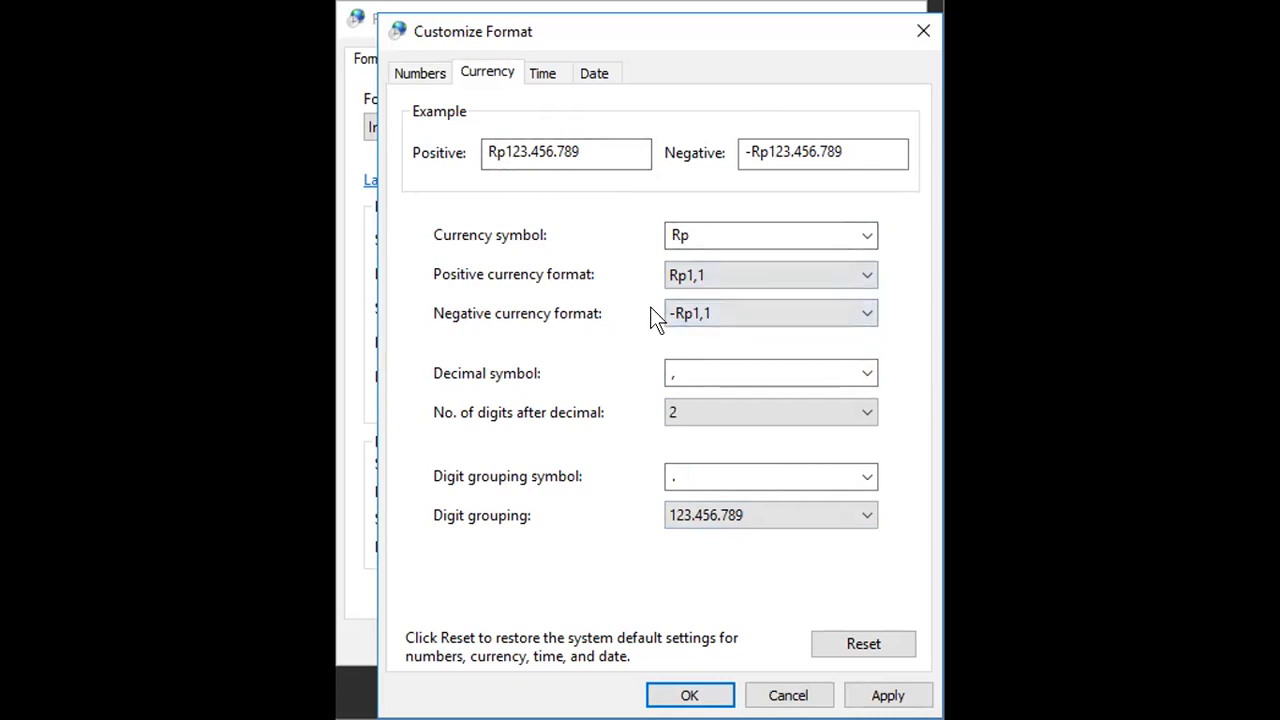
{"action": "left_click", "coordinate": [592, 75]}
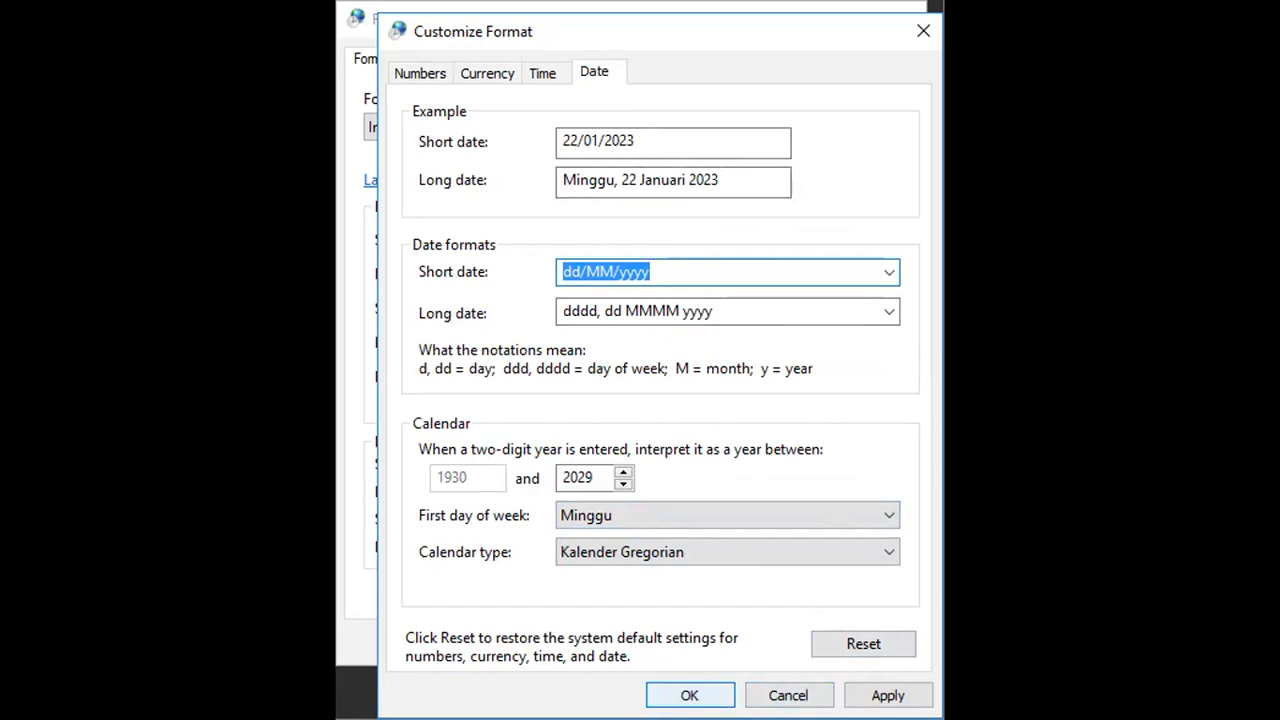
{"action": "left_click", "coordinate": [690, 695]}
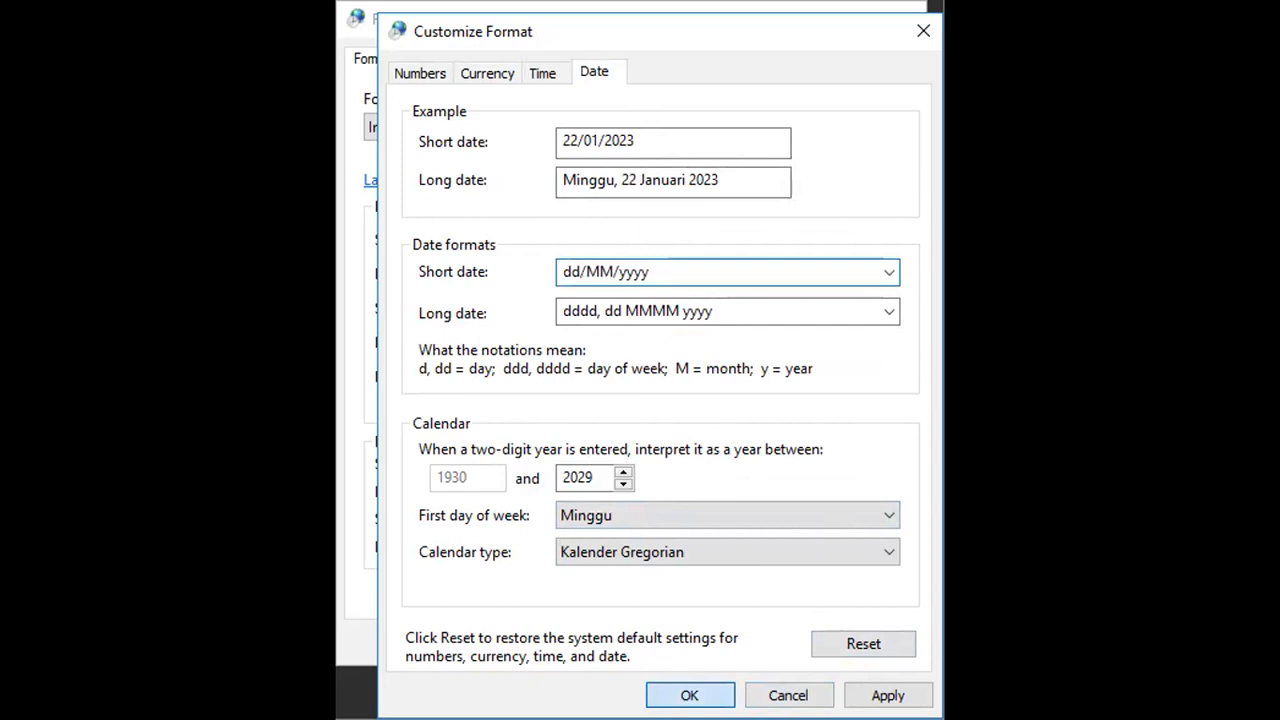
- Confirm the customized formats and apply the Indonesian Region settings
{"action": "left_click", "coordinate": [690, 695]}
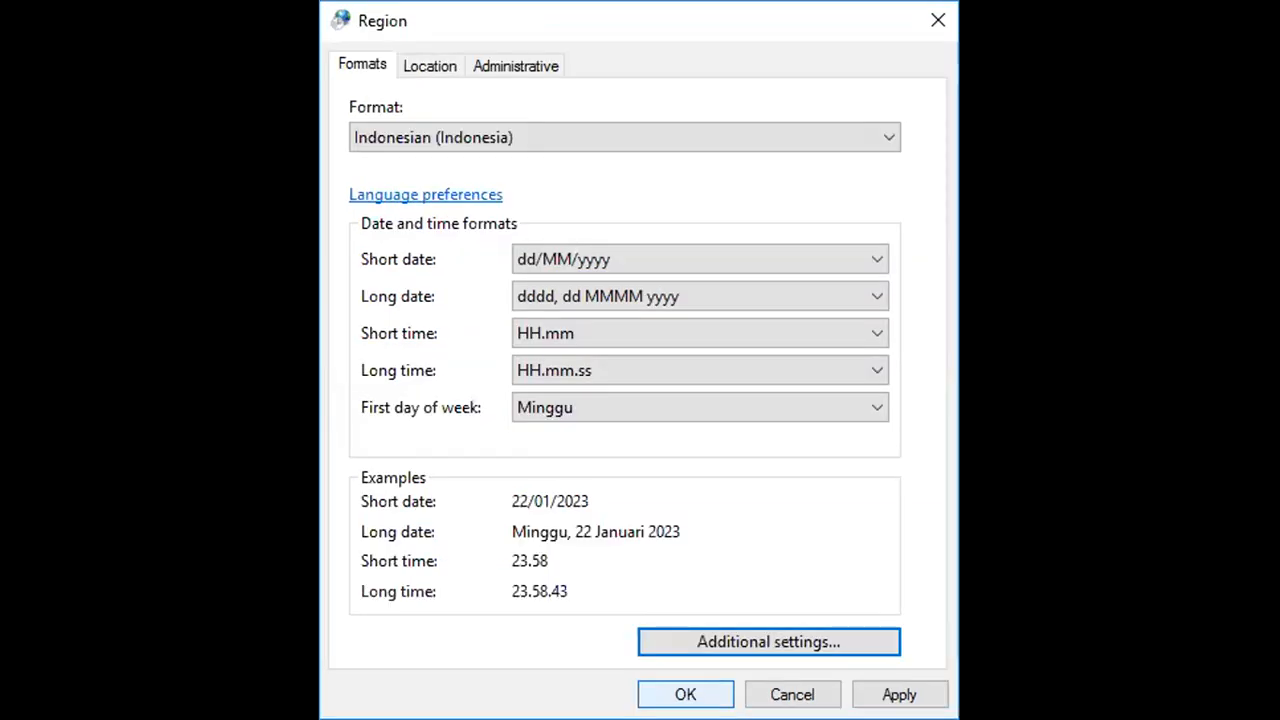
{"action": "left_click", "coordinate": [686, 695]}
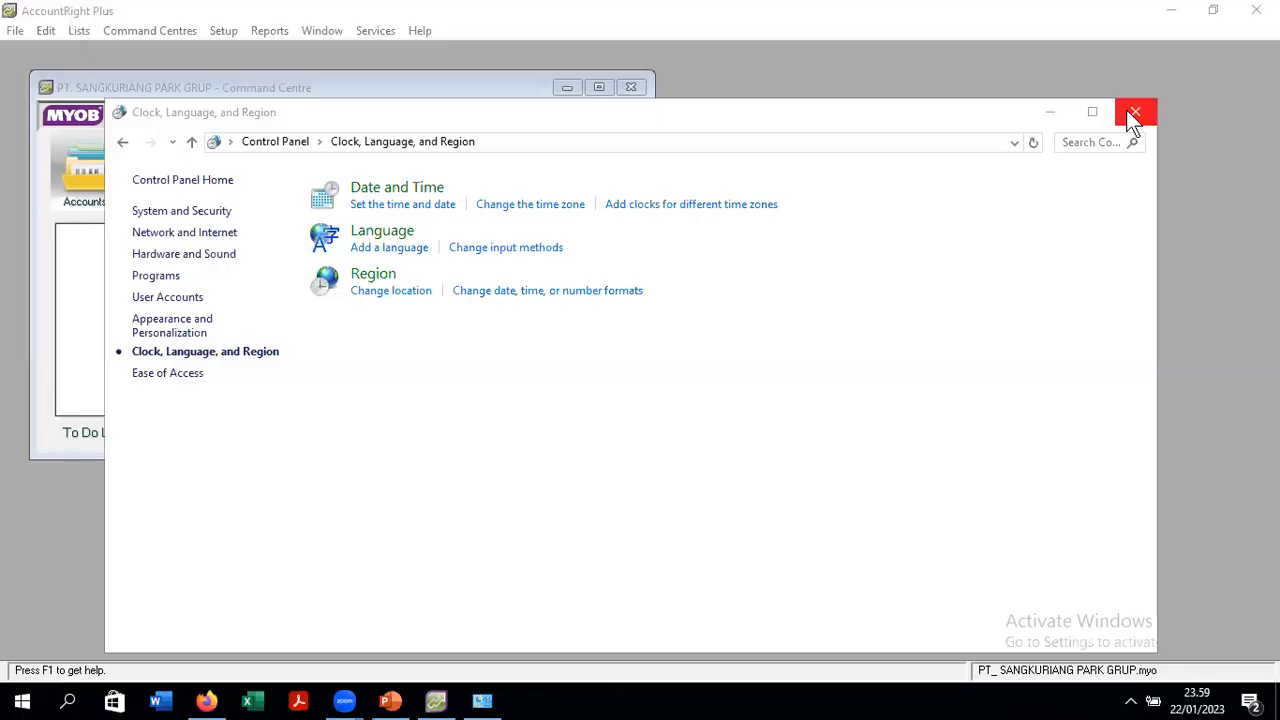
- Close Control Panel to return to MYOB's Card File command centre
{"action": "left_click", "coordinate": [1128, 112]}
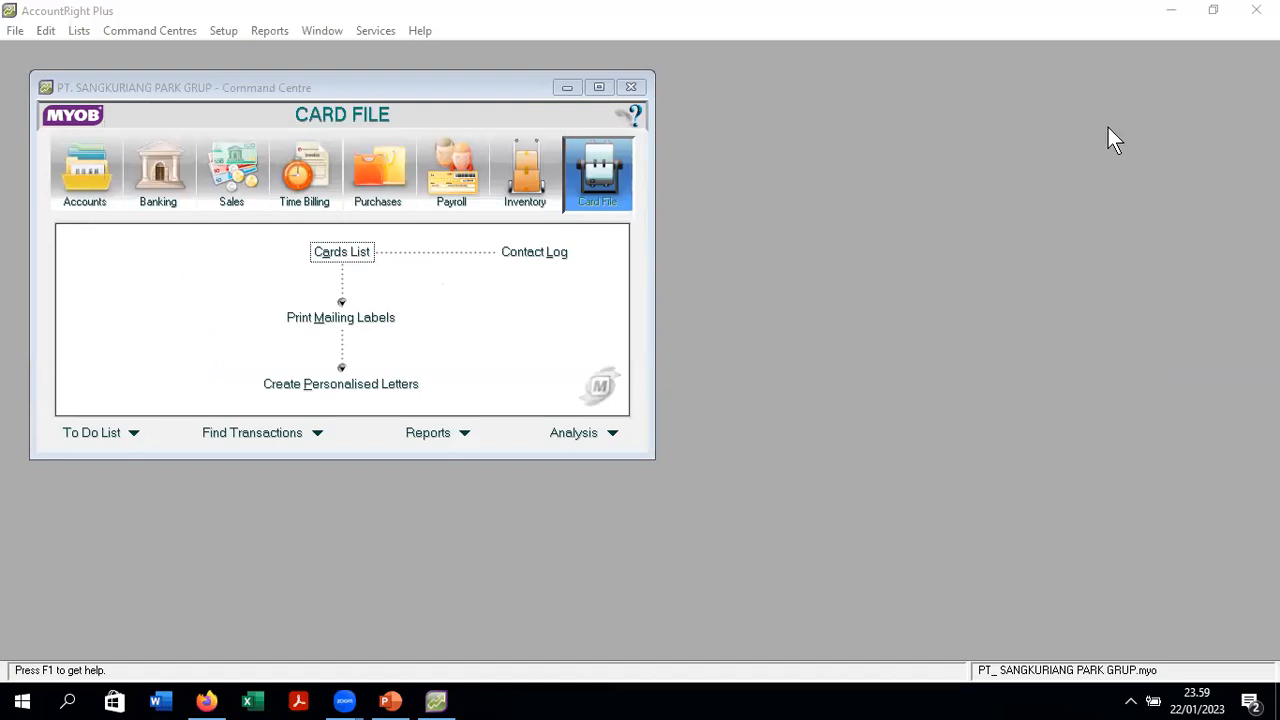
- Close the company file from the File menu to trigger the backup prompt
{"action": "left_click", "coordinate": [15, 31]}
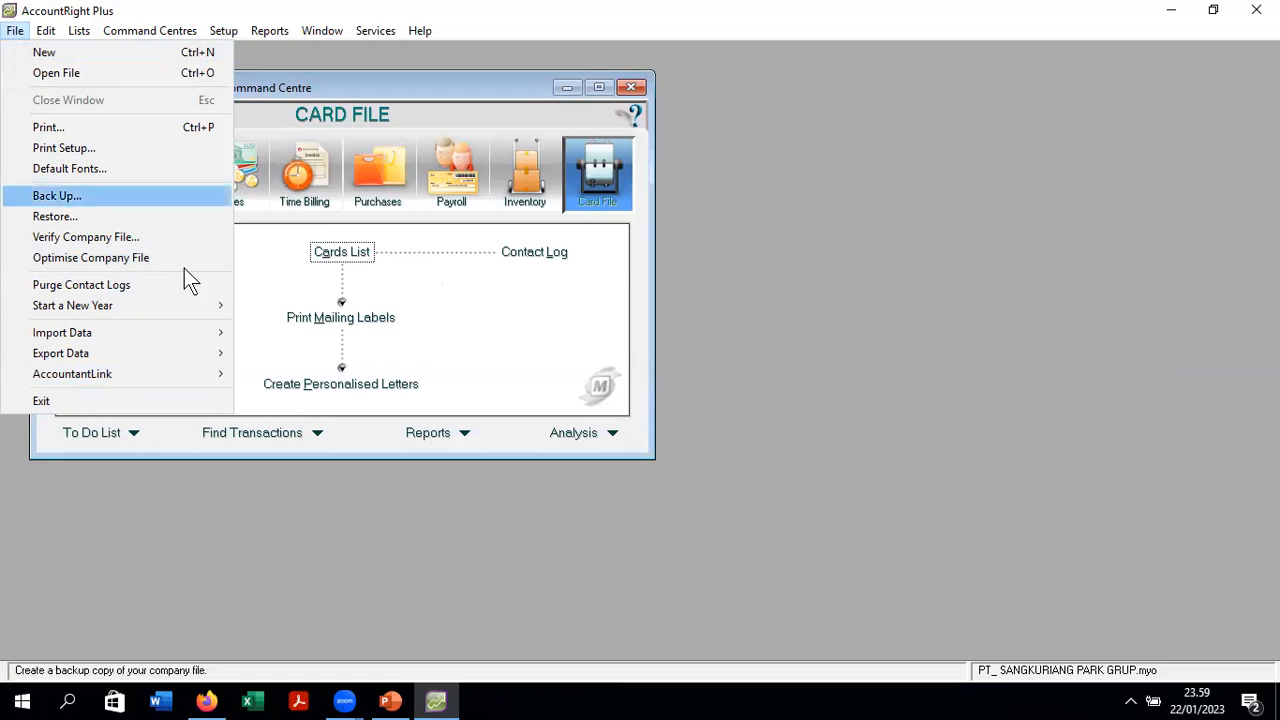
{"action": "left_click", "coordinate": [107, 400]}
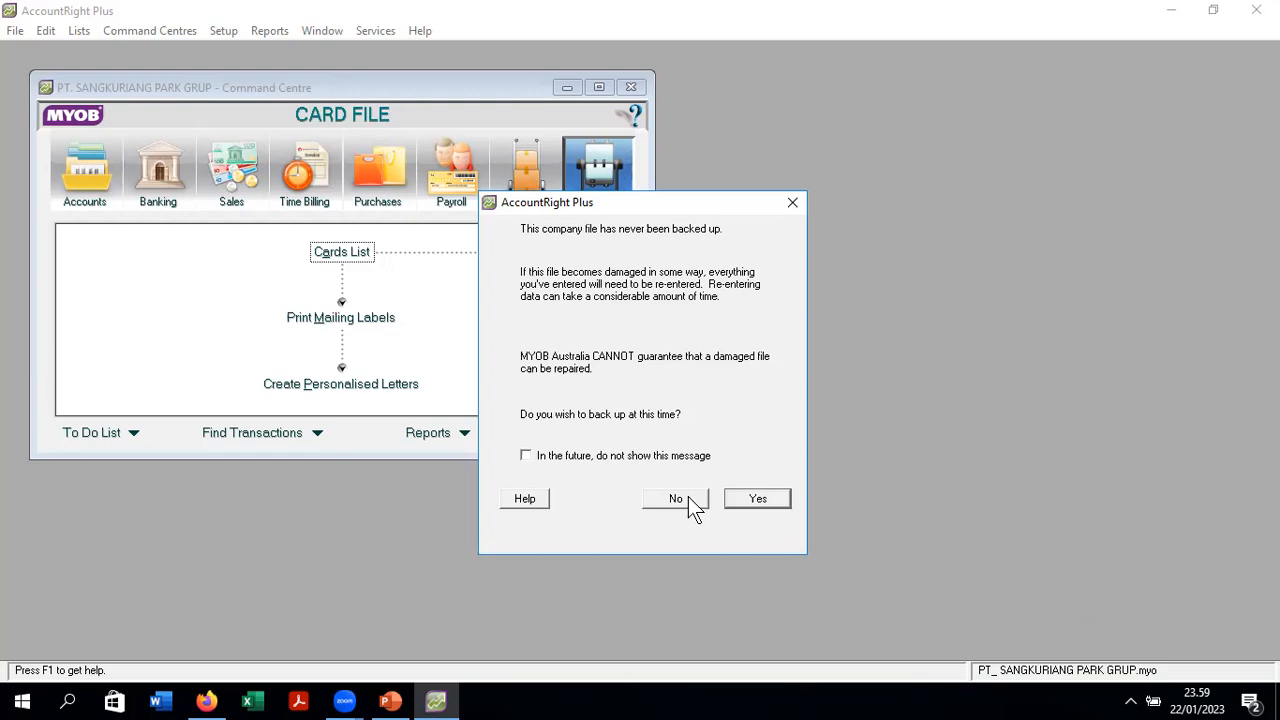
- Make a company-file-only backup without error checks, saved as MYOB0122.ZIP in C:\Backup
{"action": "left_click", "coordinate": [757, 498]}
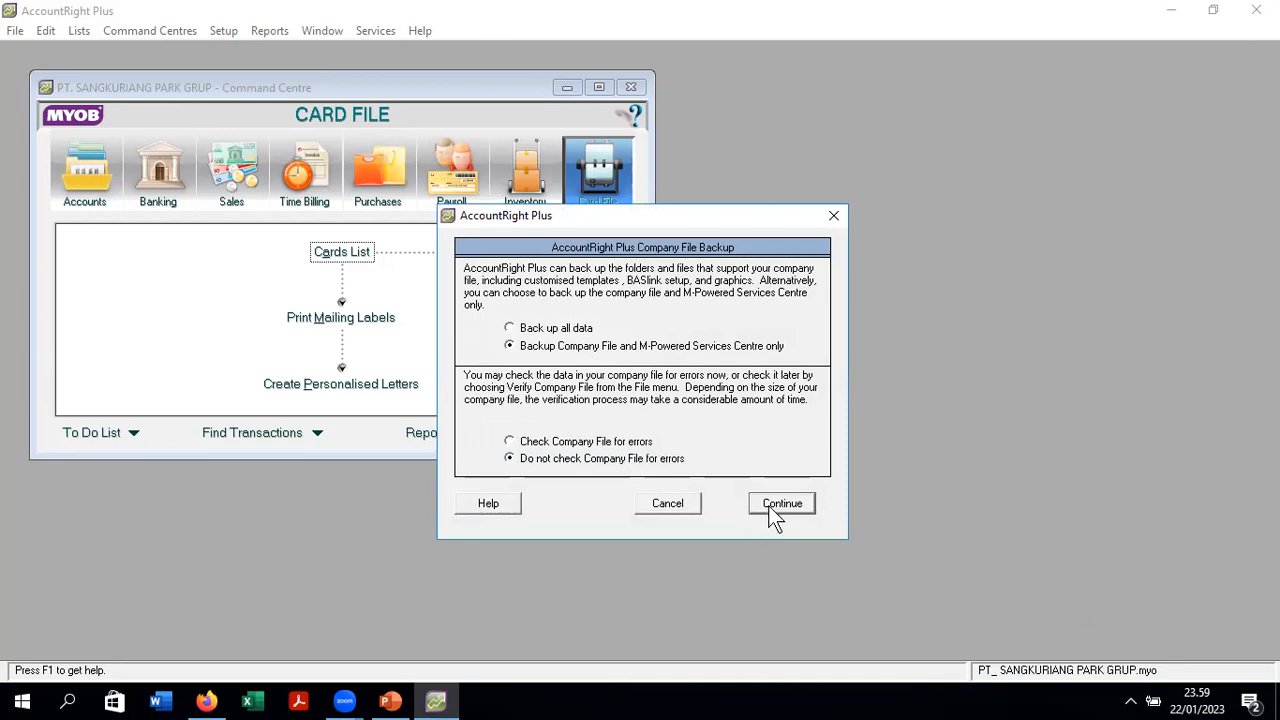
{"action": "left_click", "coordinate": [775, 512]}
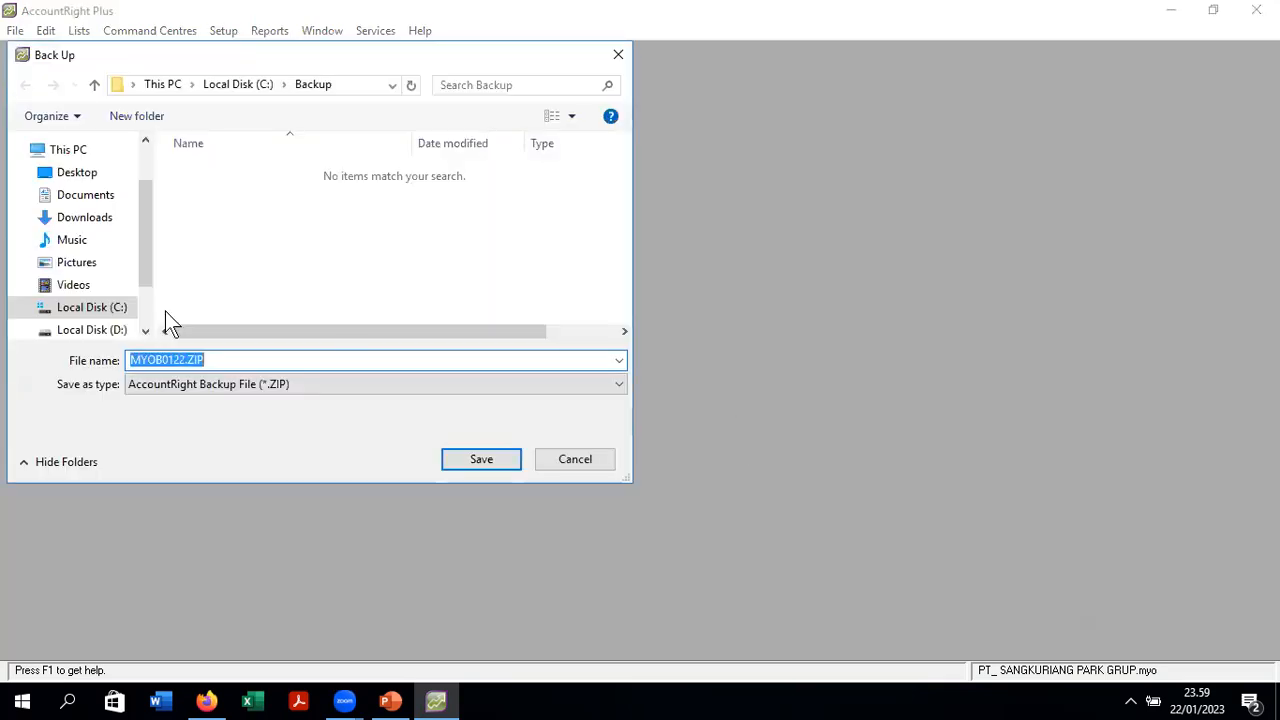
{"action": "left_click", "coordinate": [467, 463]}
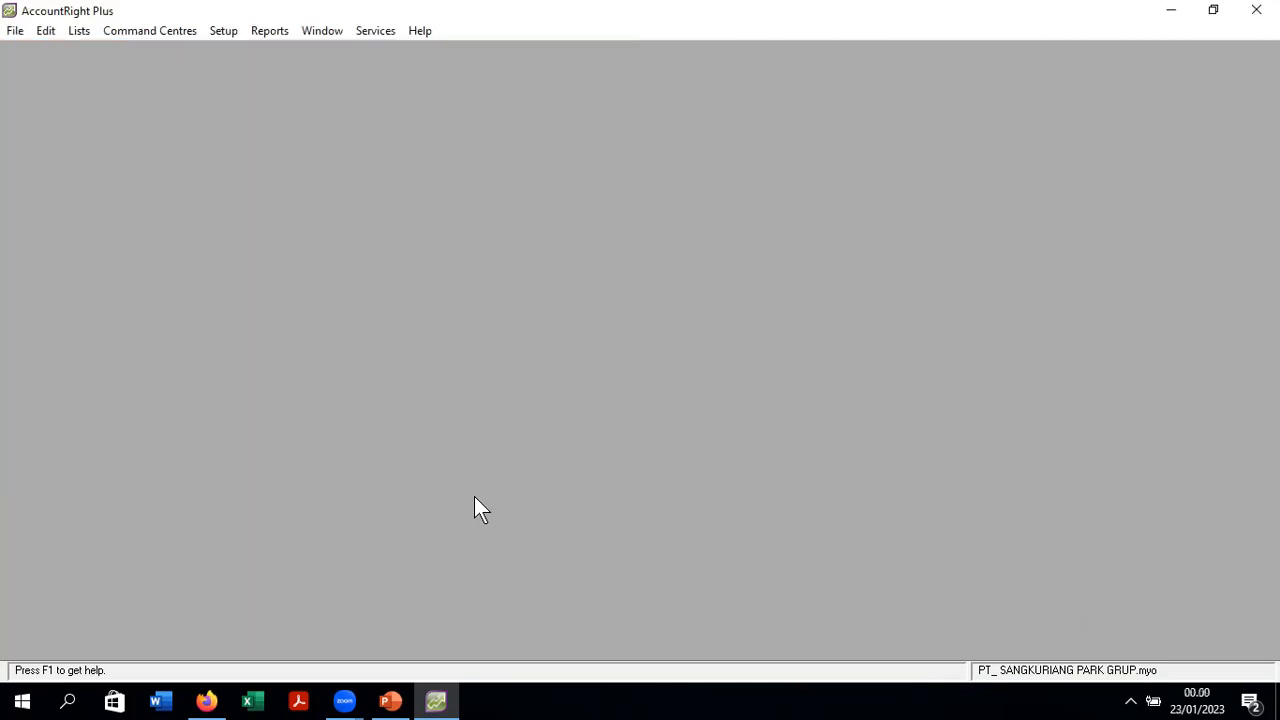